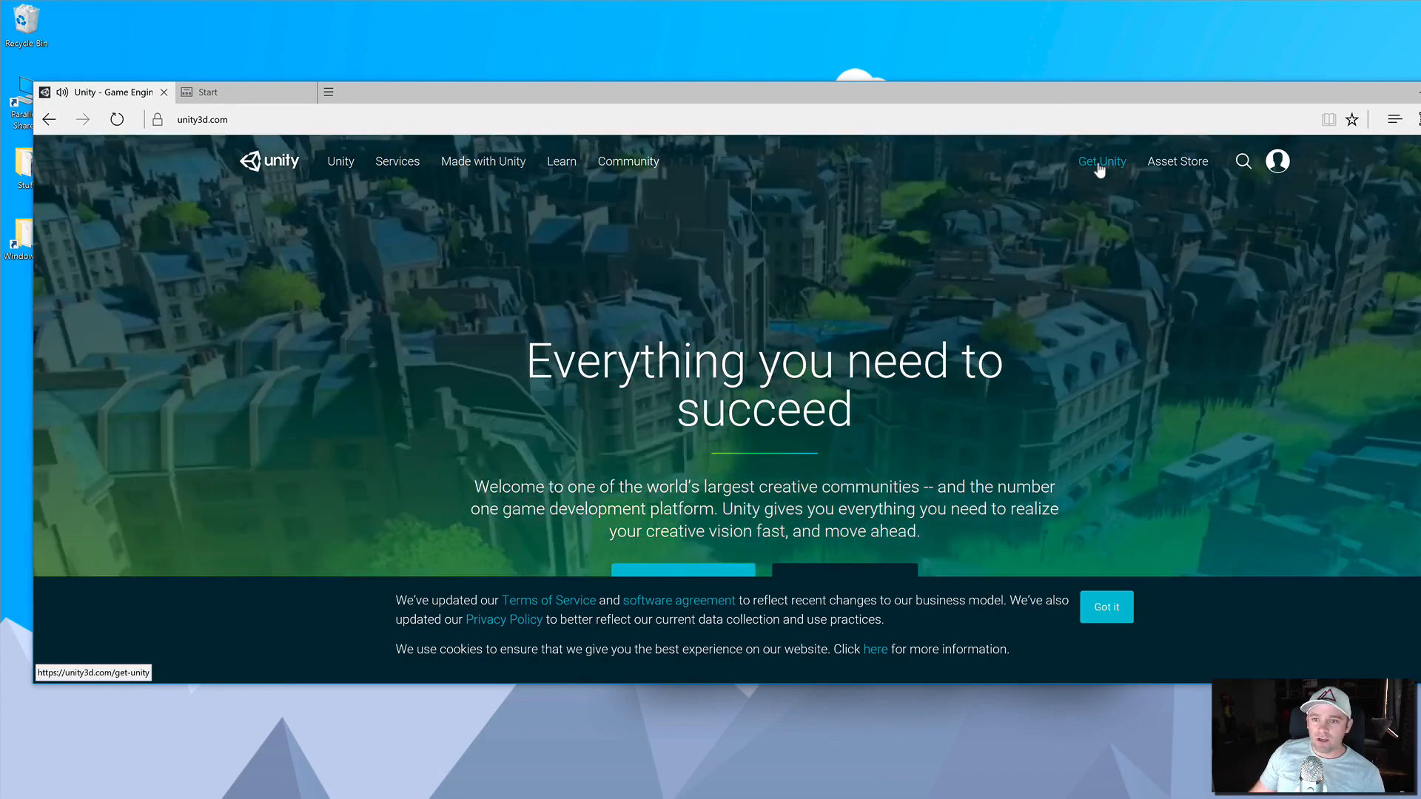
- Download the Windows installer for the free Unity Personal plan from the Unity website
left_click(1098, 167)
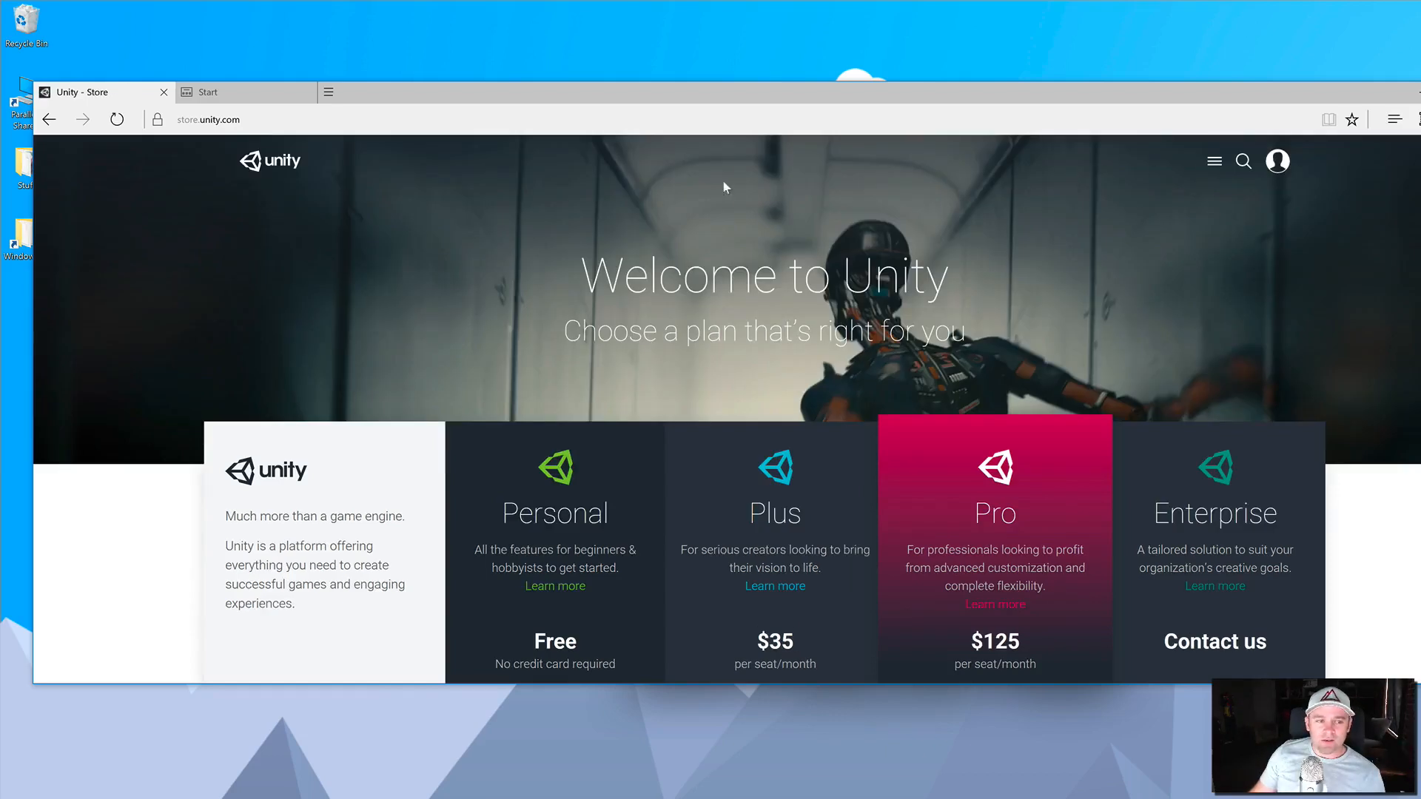
scroll(659, 214, "down", 3)
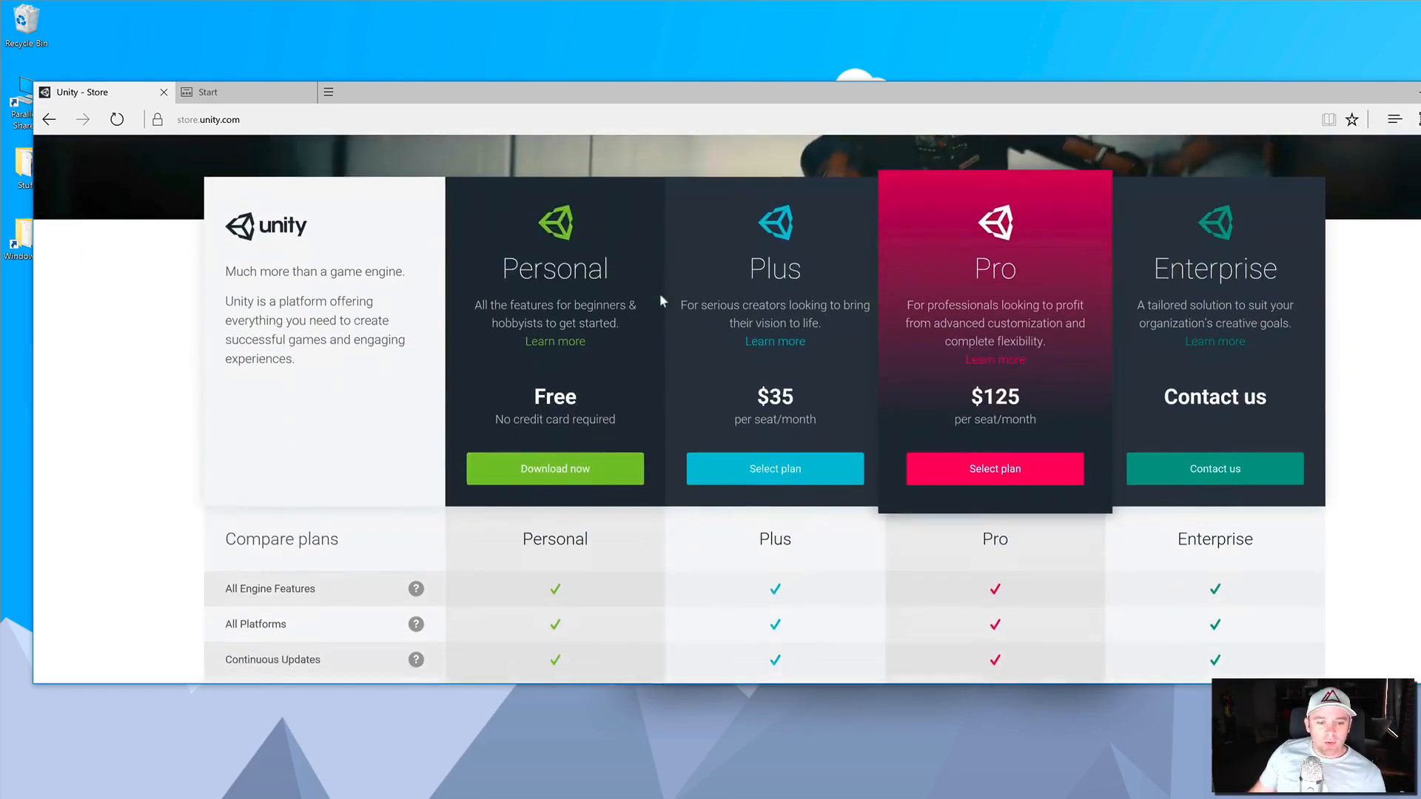
left_click(547, 465)
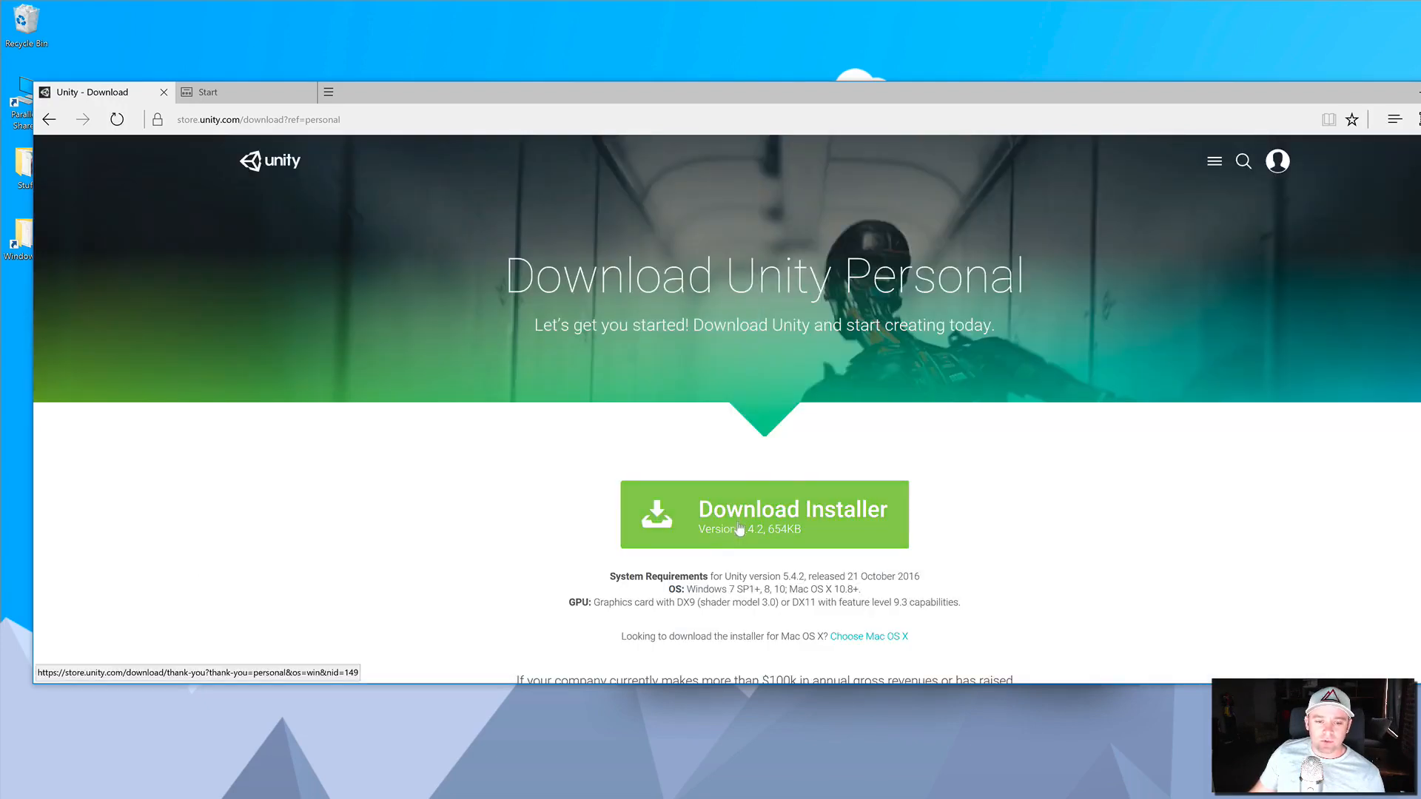
left_click(739, 529)
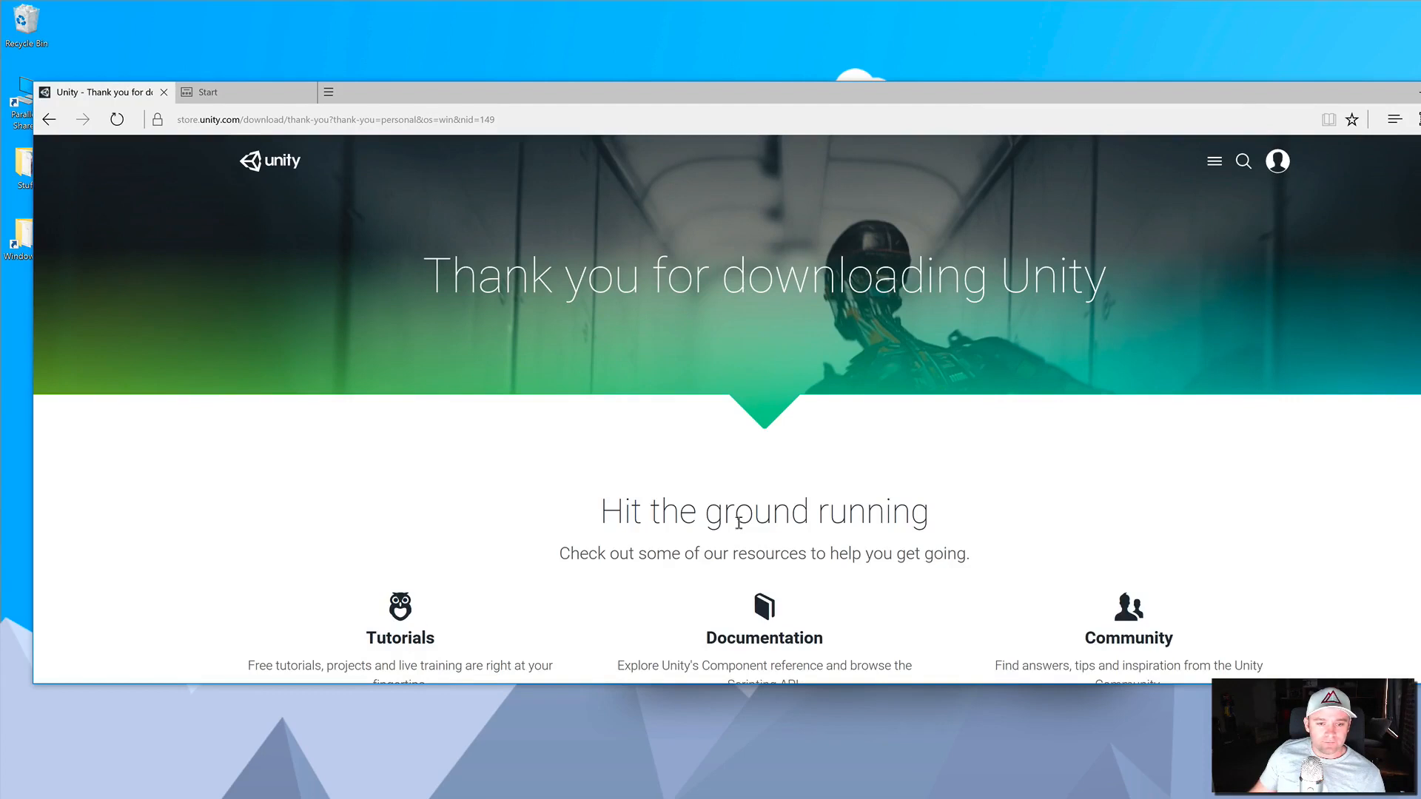
- Run the downloaded UnityDownloadAssistant-5.4.2f2.exe and allow it to make changes to the device
left_click(859, 657)
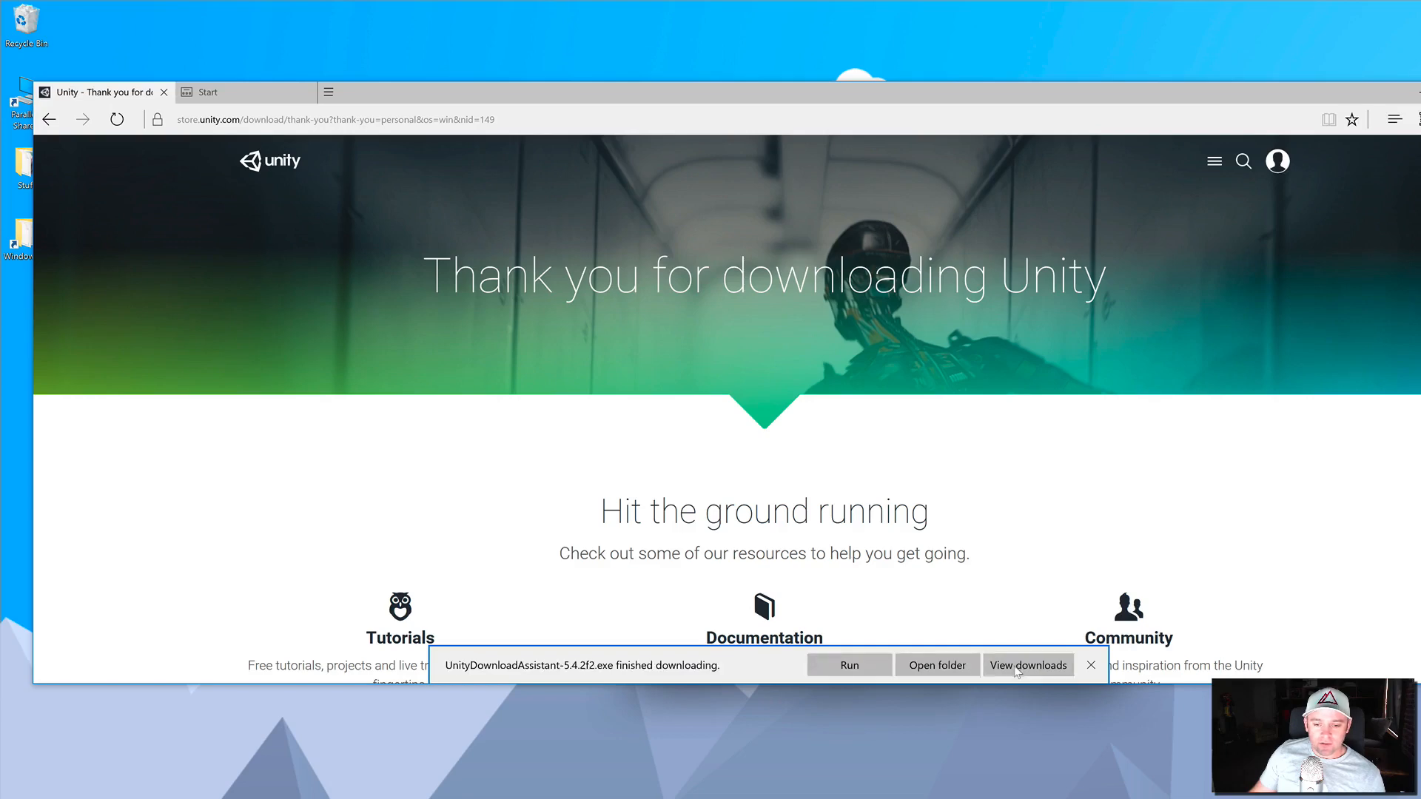
left_click(850, 665)
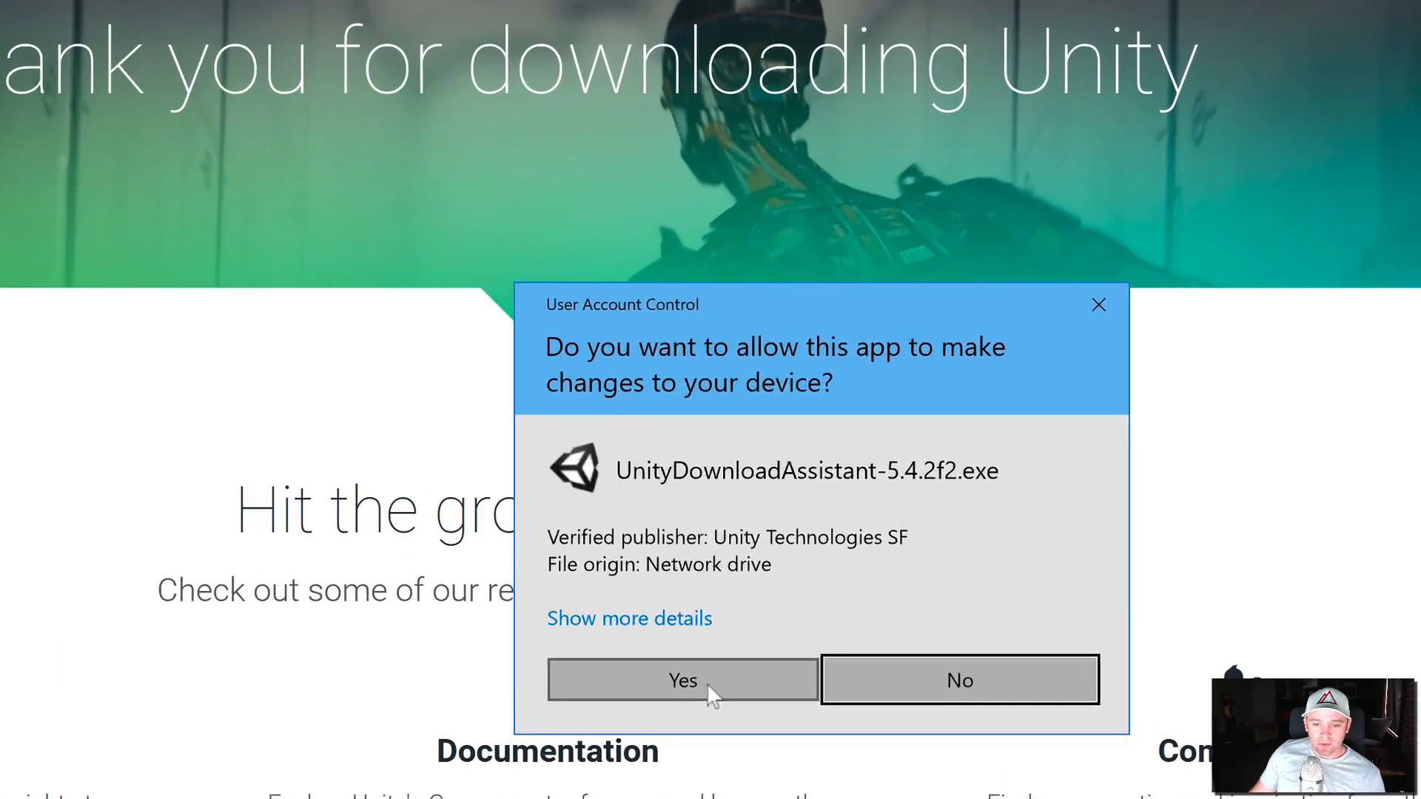
left_click(848, 602)
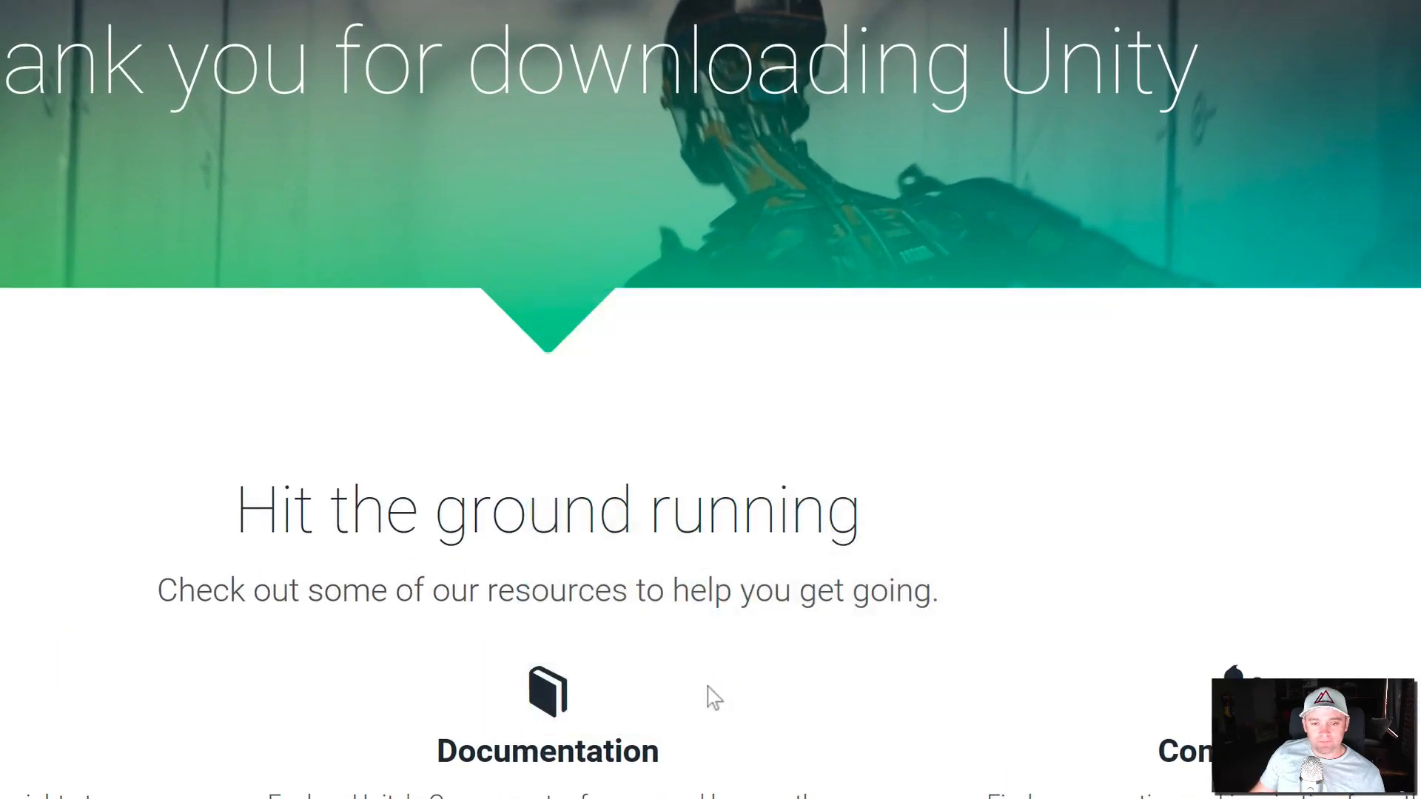
- Accept the Unity license terms in the Download Assistant and continue with the 64 bit architecture
left_click(966, 711)
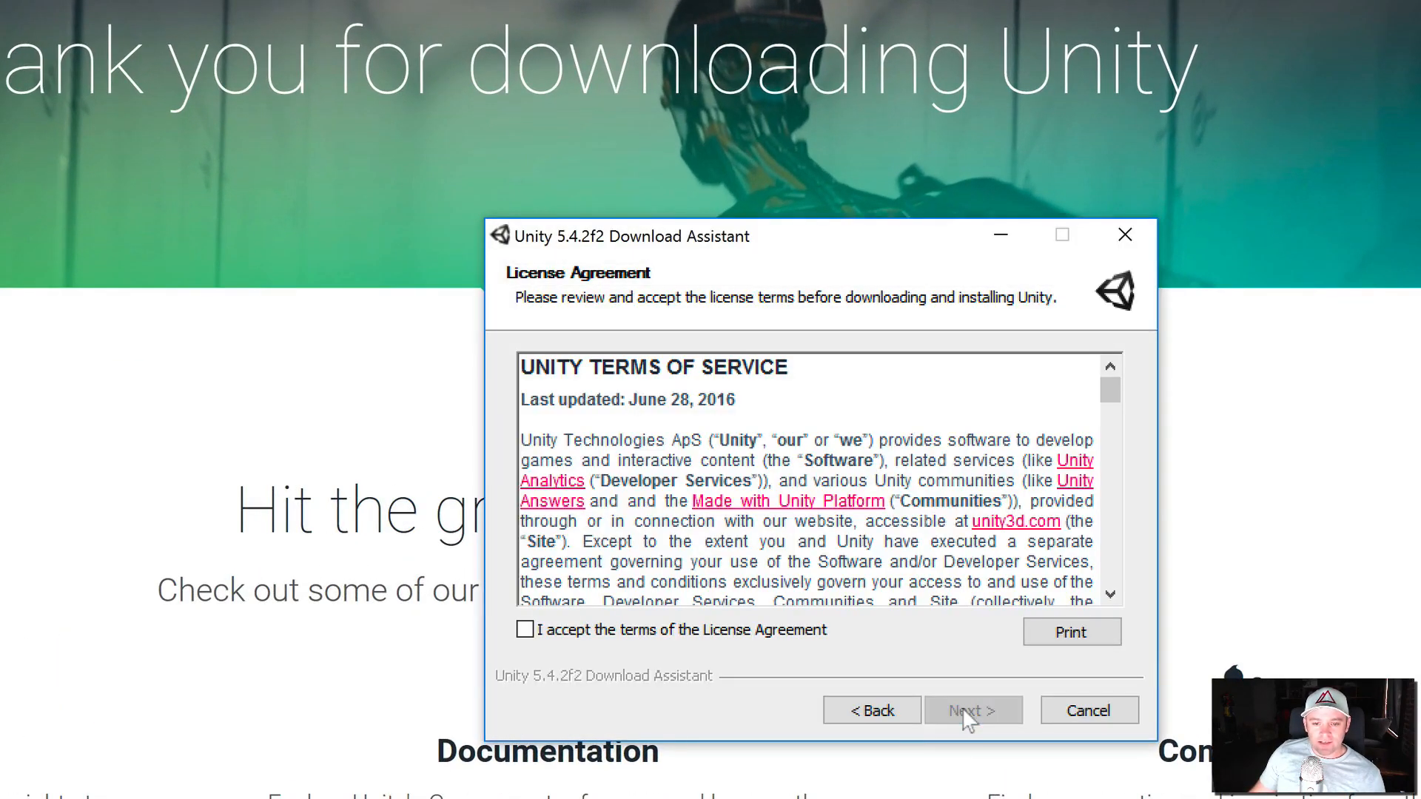
left_click(902, 712)
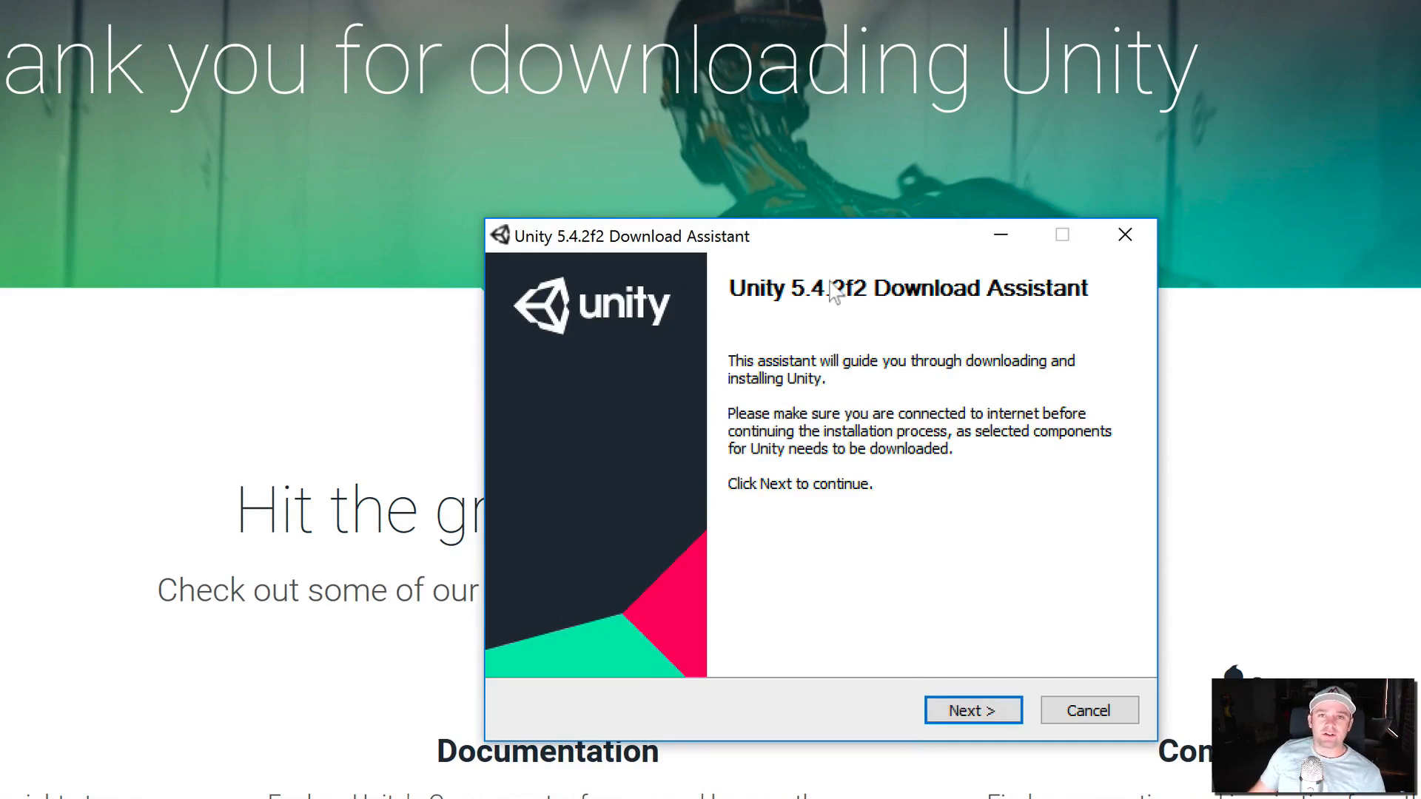
left_click(967, 711)
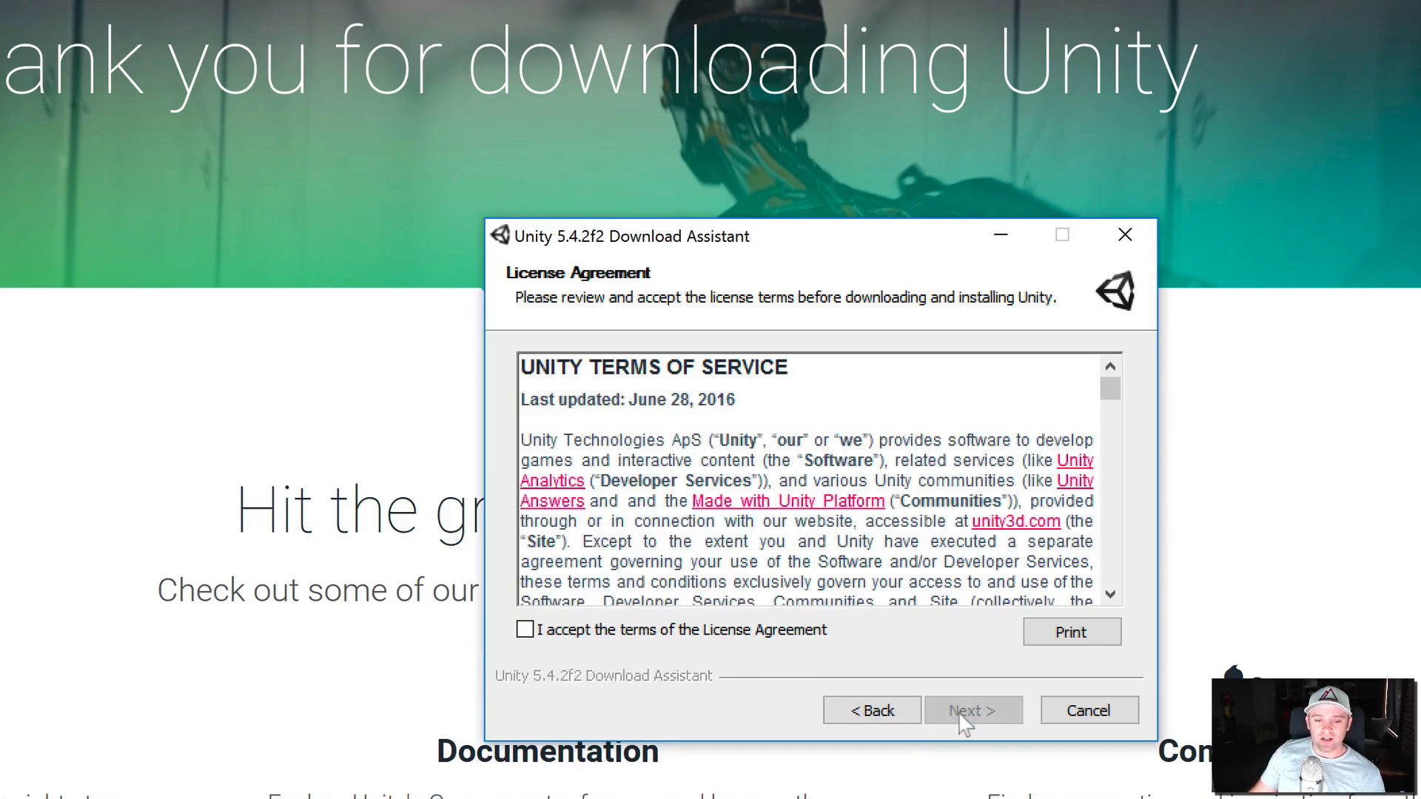
left_click(525, 629)
left_click(976, 712)
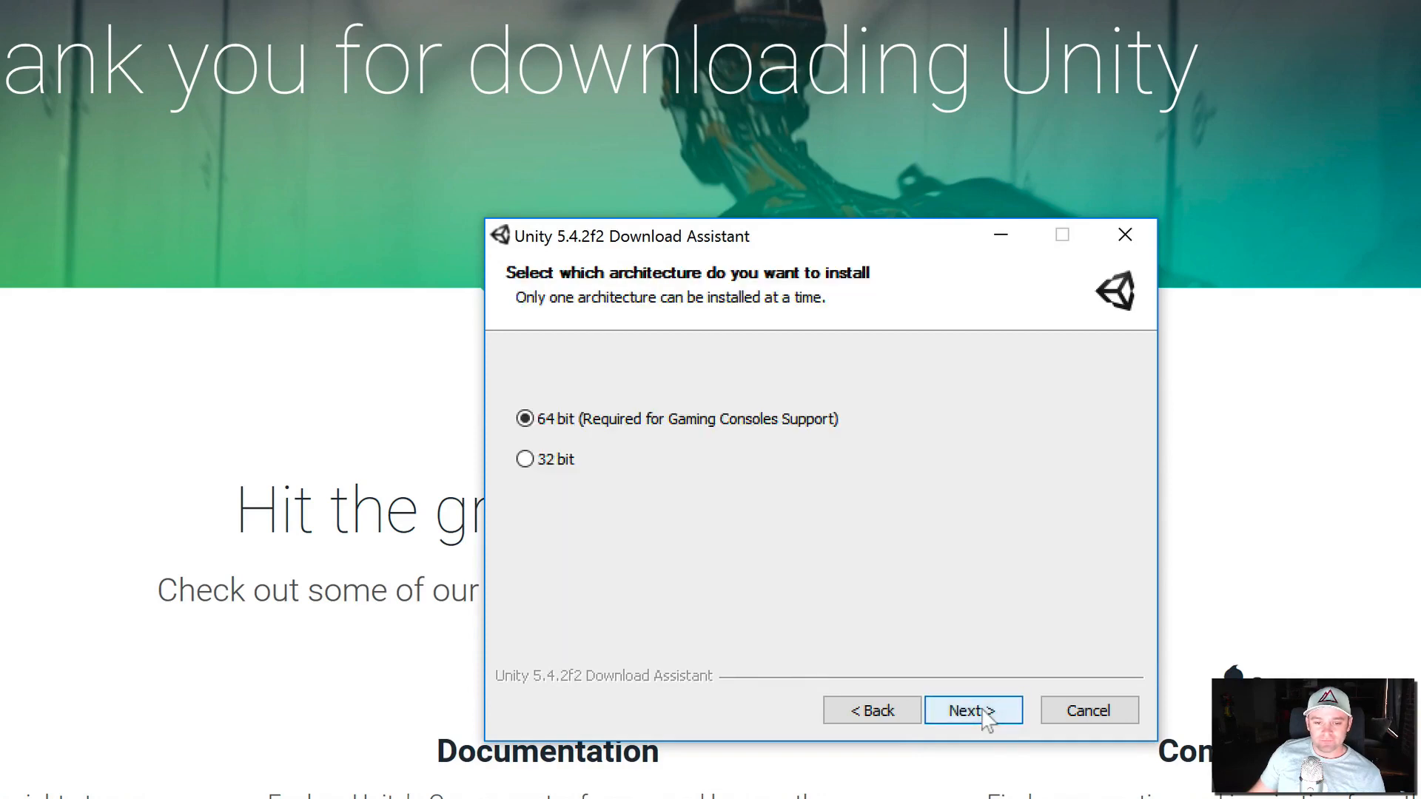
left_click(992, 714)
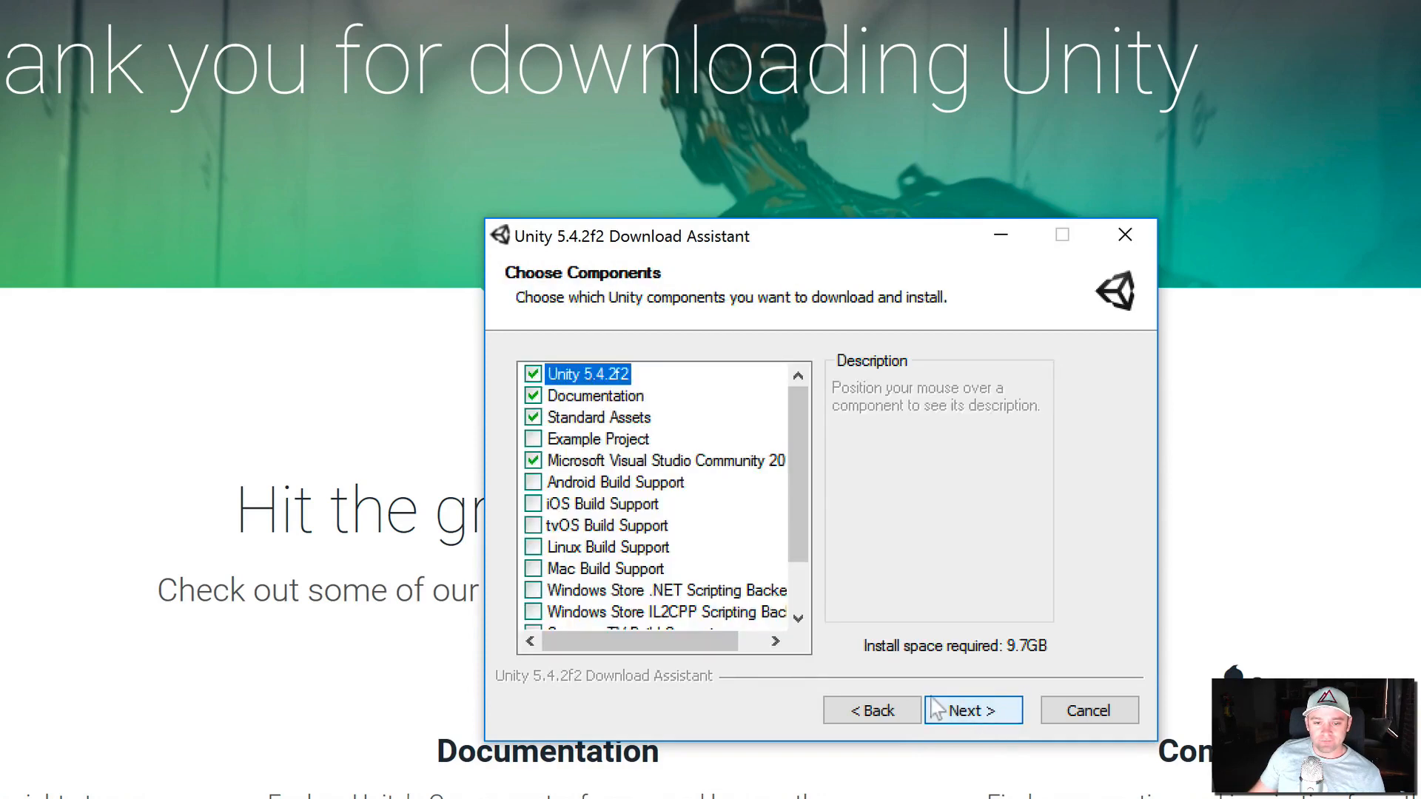
- Review the available Unity components, exclude Standard Assets from the installation and confirm the selection
mouse_move(613, 467)
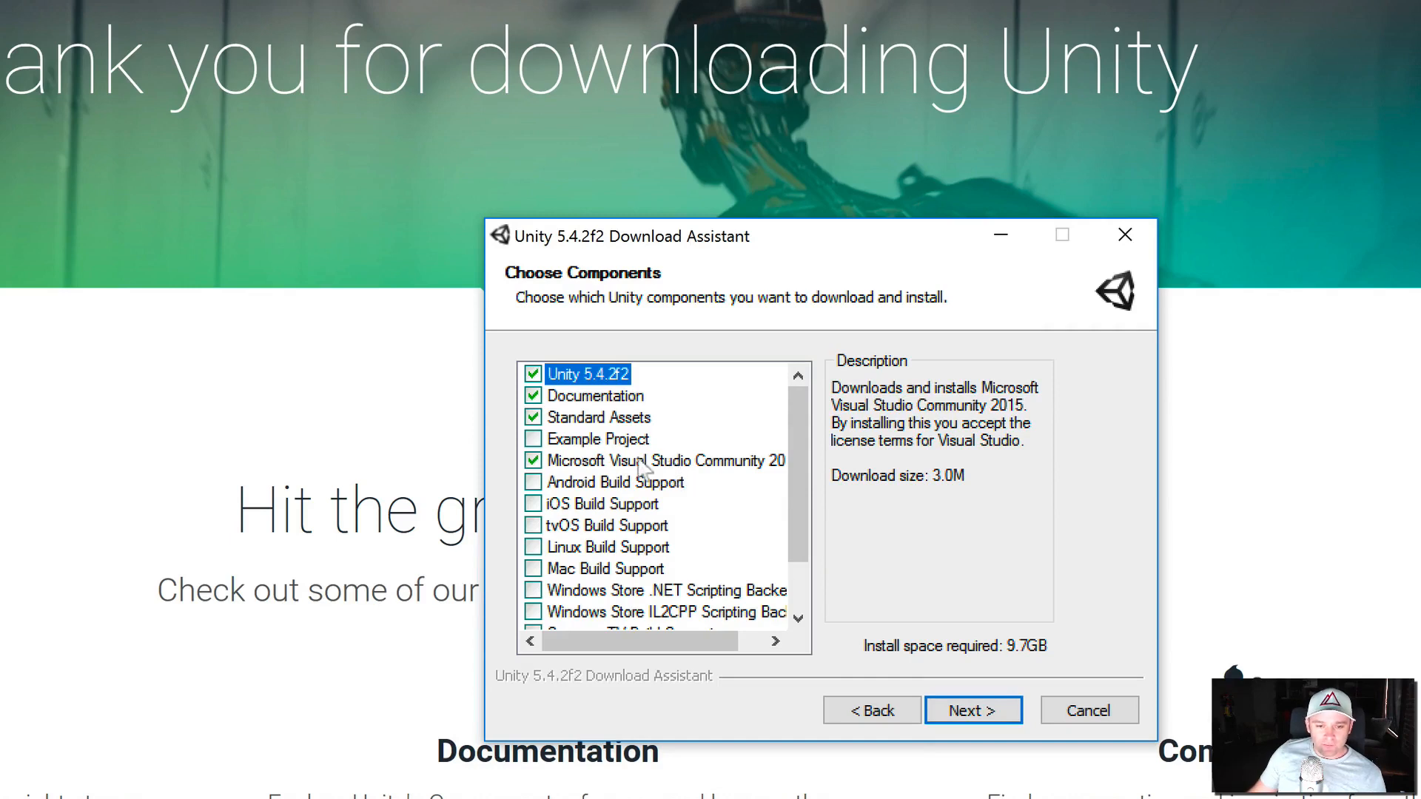
mouse_move(603, 420)
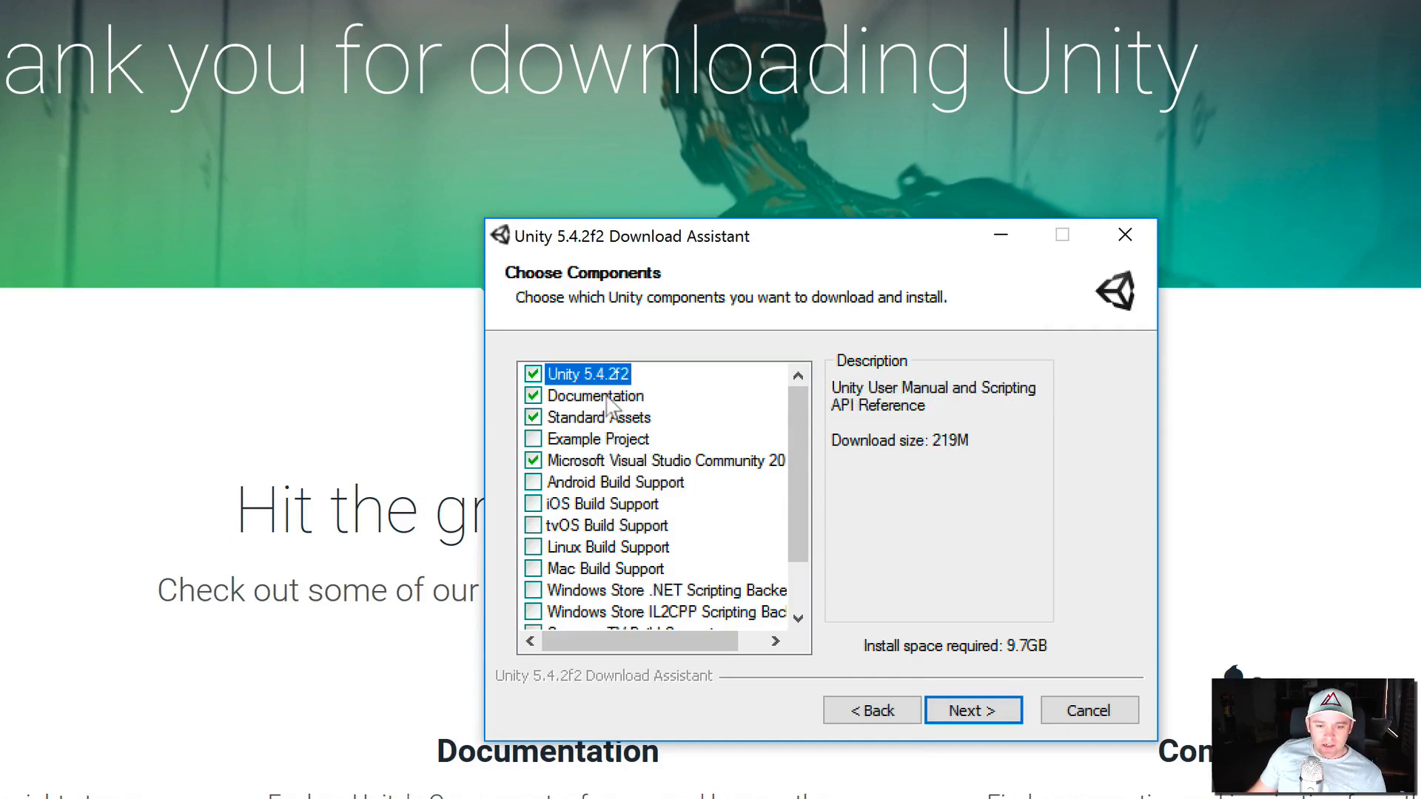
scroll(625, 488, "down", 1)
mouse_move(635, 592)
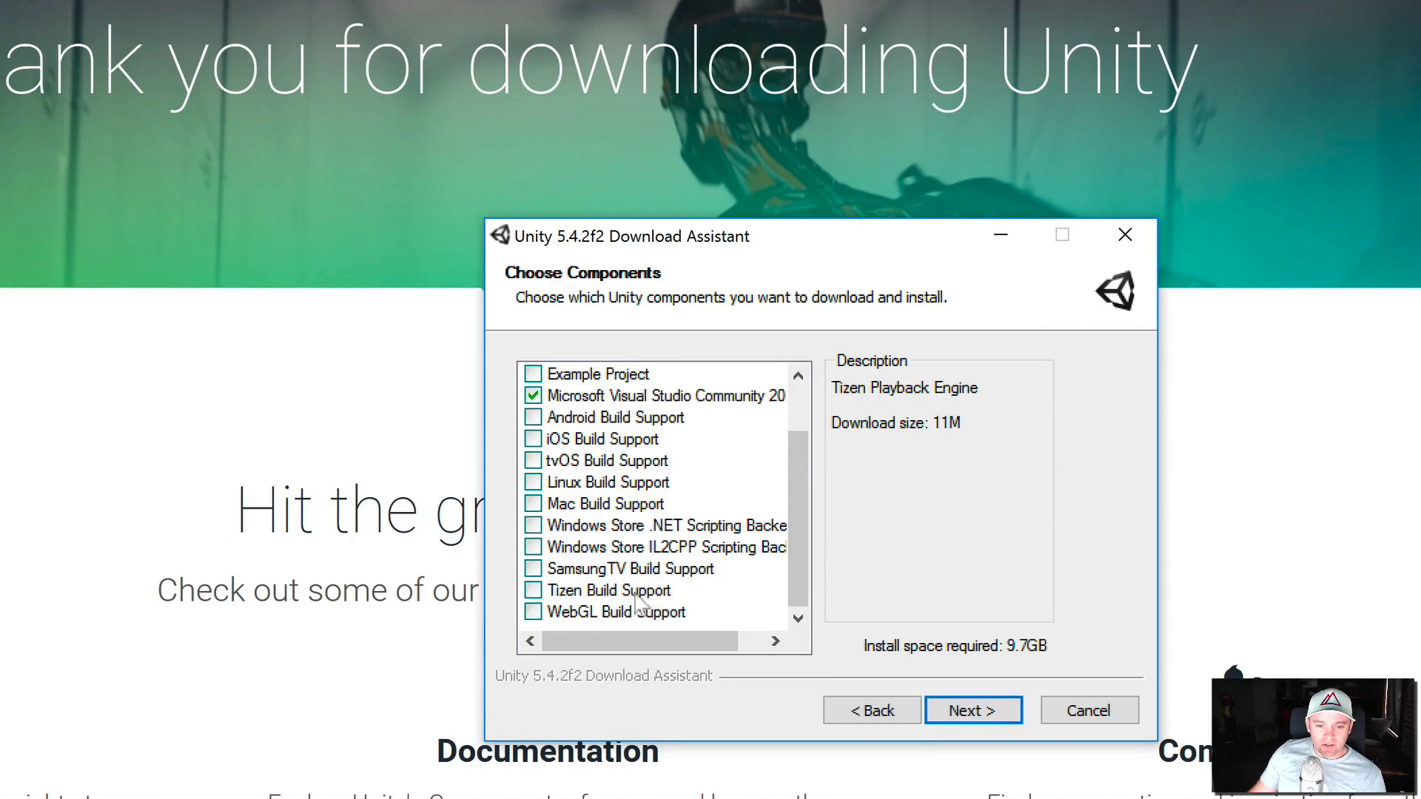
mouse_move(737, 440)
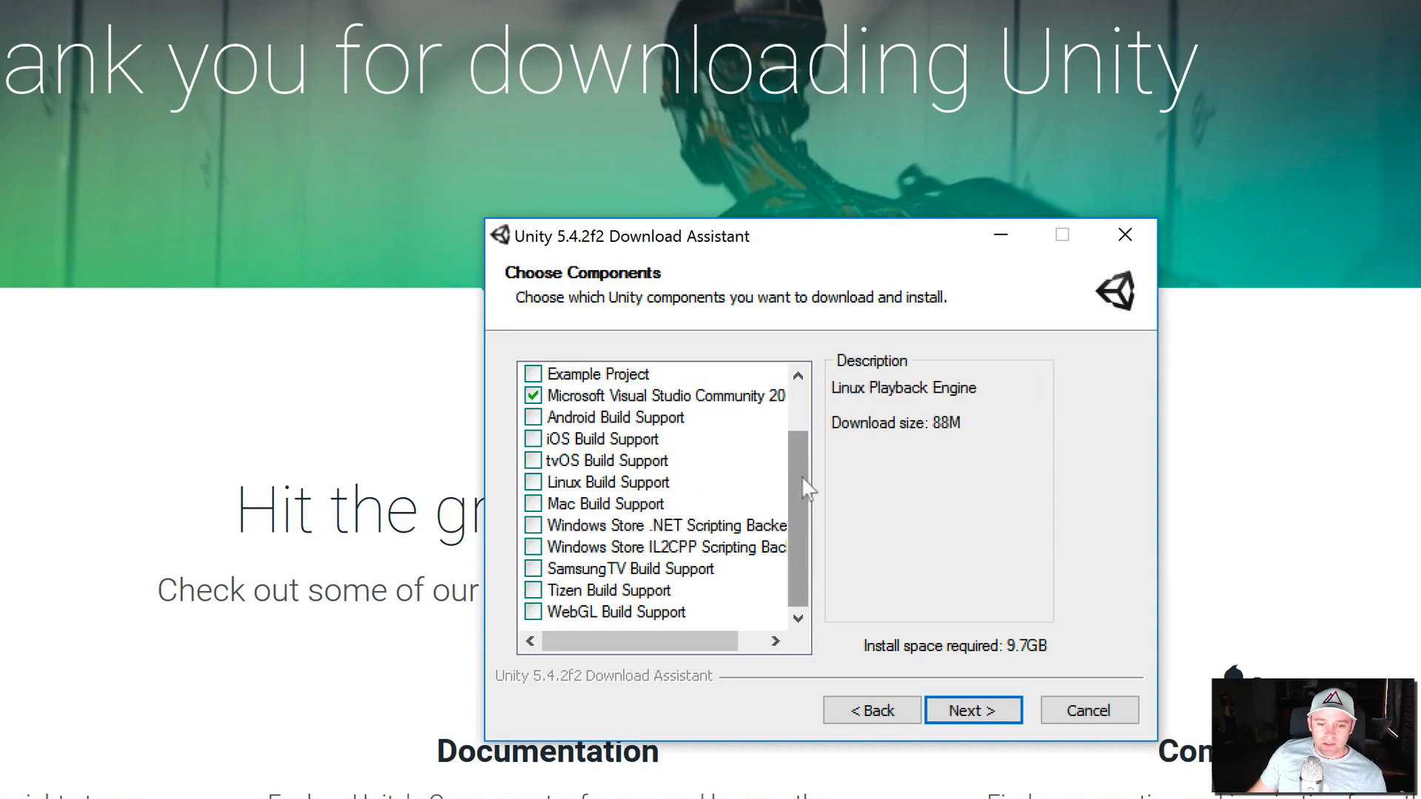
scroll(801, 477, "up", 1)
mouse_move(601, 507)
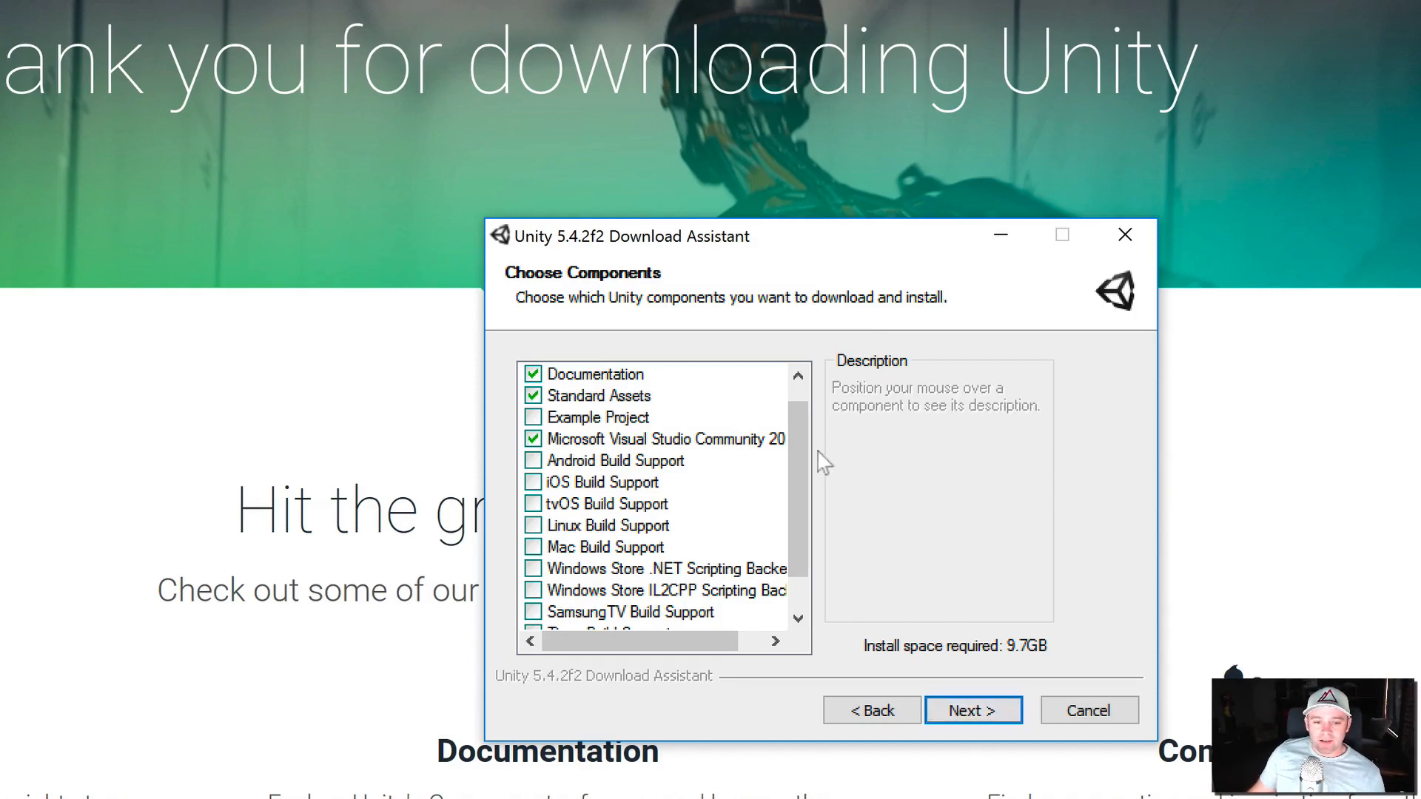
left_click_drag(805, 469, 804, 426)
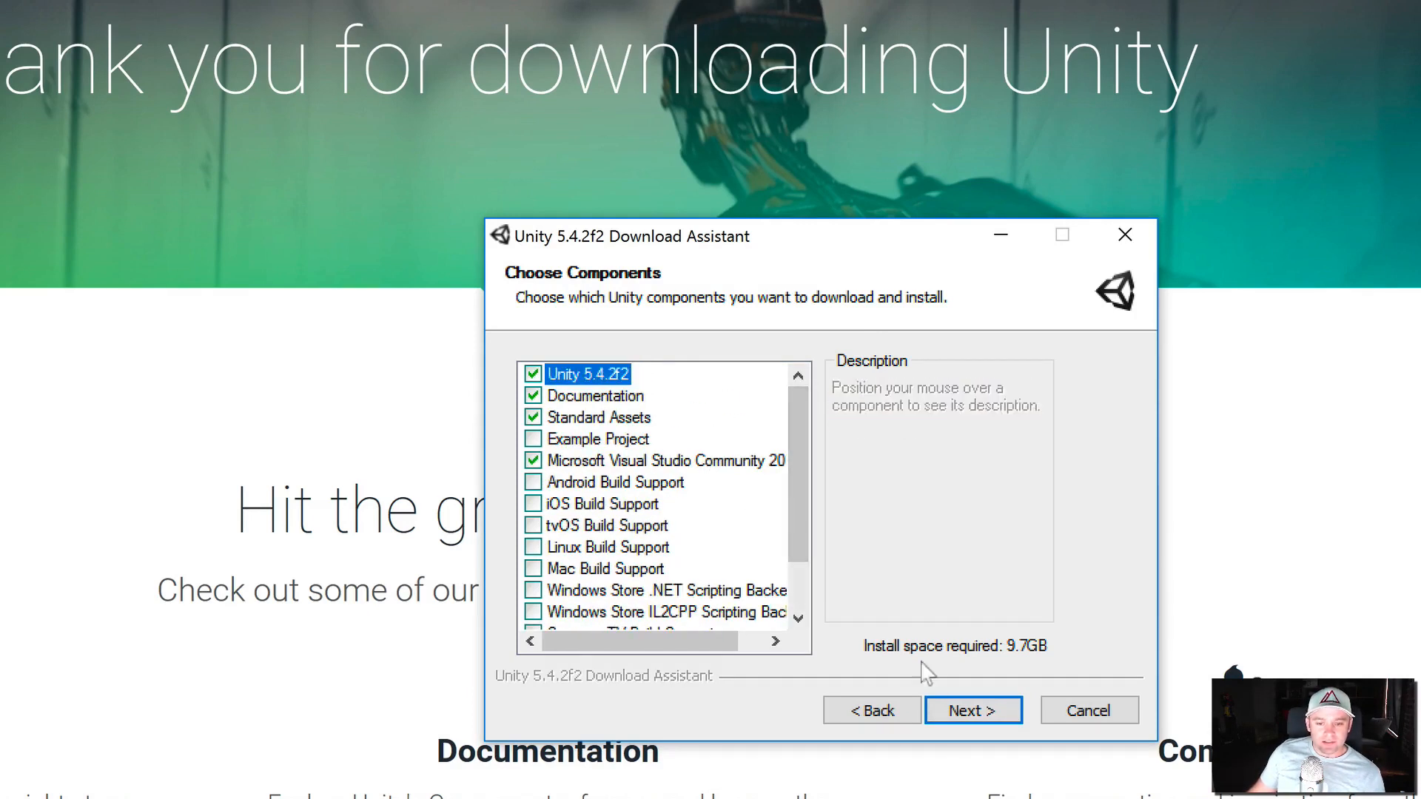
left_click(537, 418)
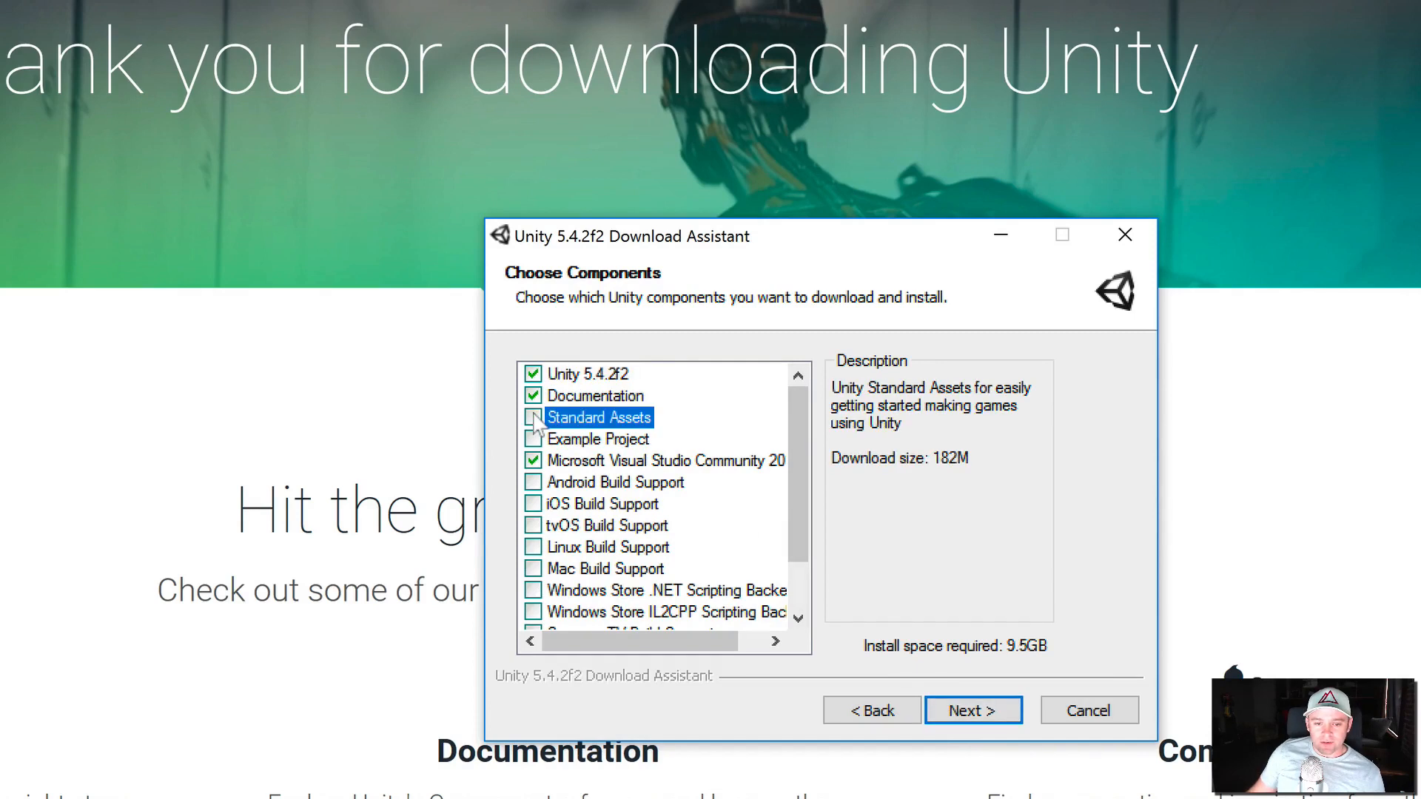
left_click(978, 712)
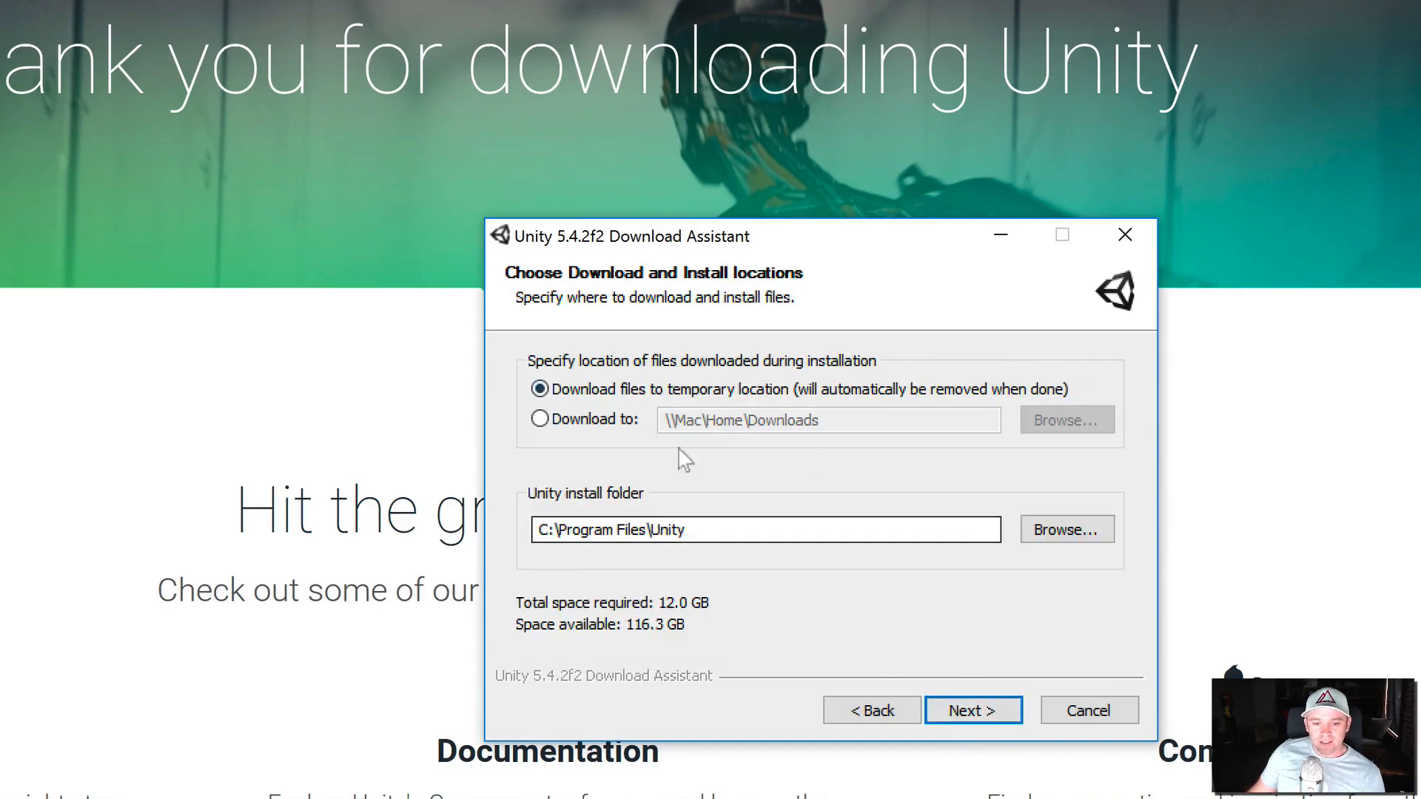
- Install Unity to C:\Program Files\Unity, accepting the Visual Studio license terms, and finish the setup with Launch Unity enabled
left_click(987, 709)
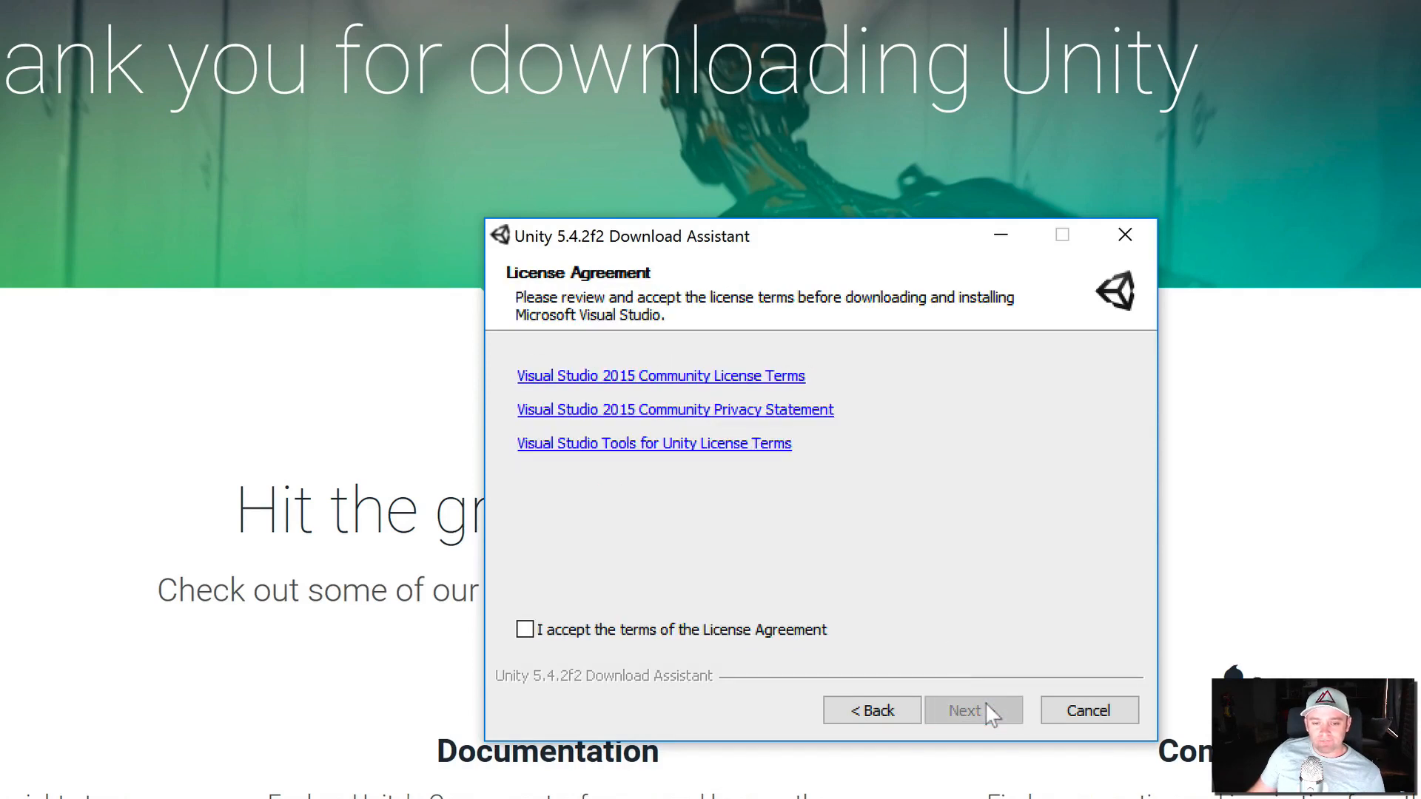
left_click(669, 634)
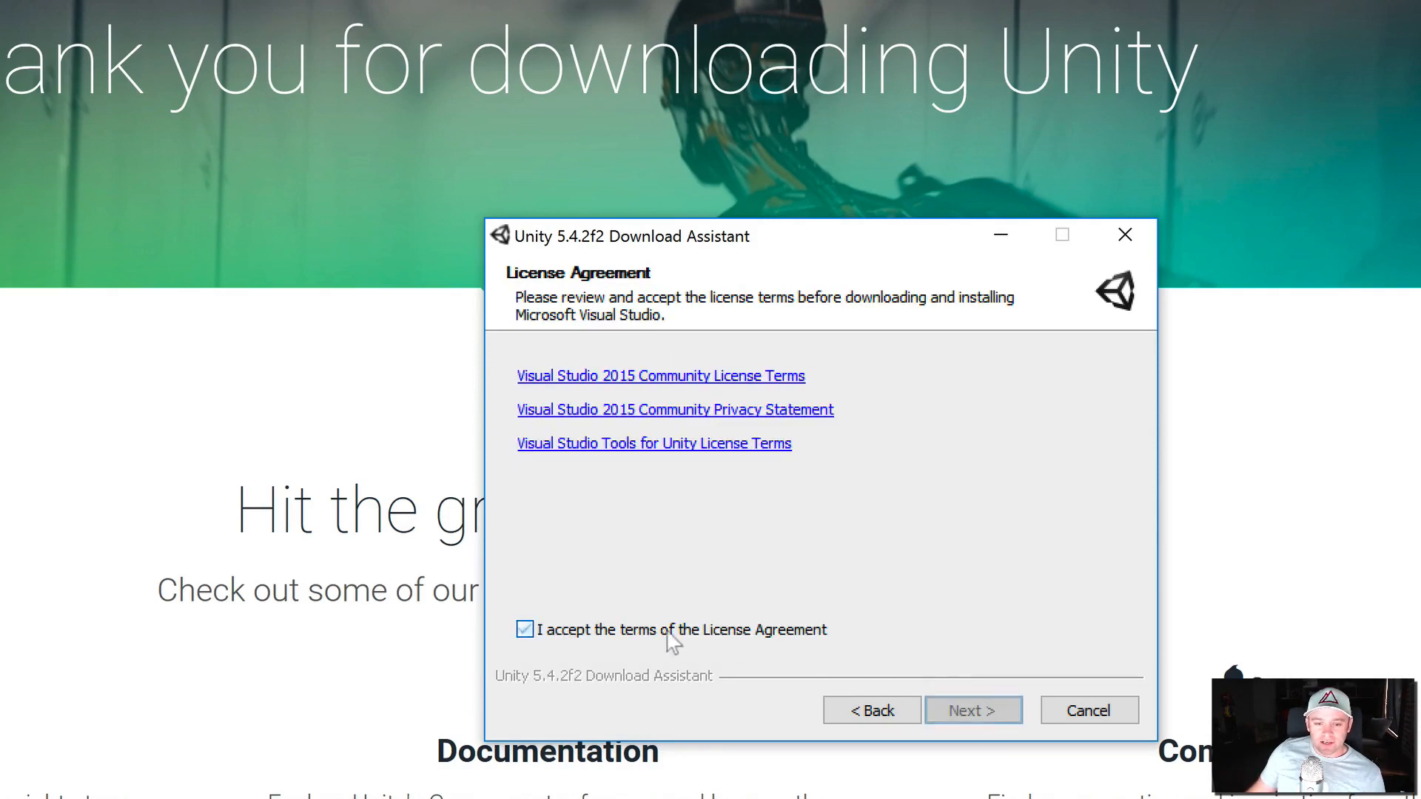
left_click(972, 709)
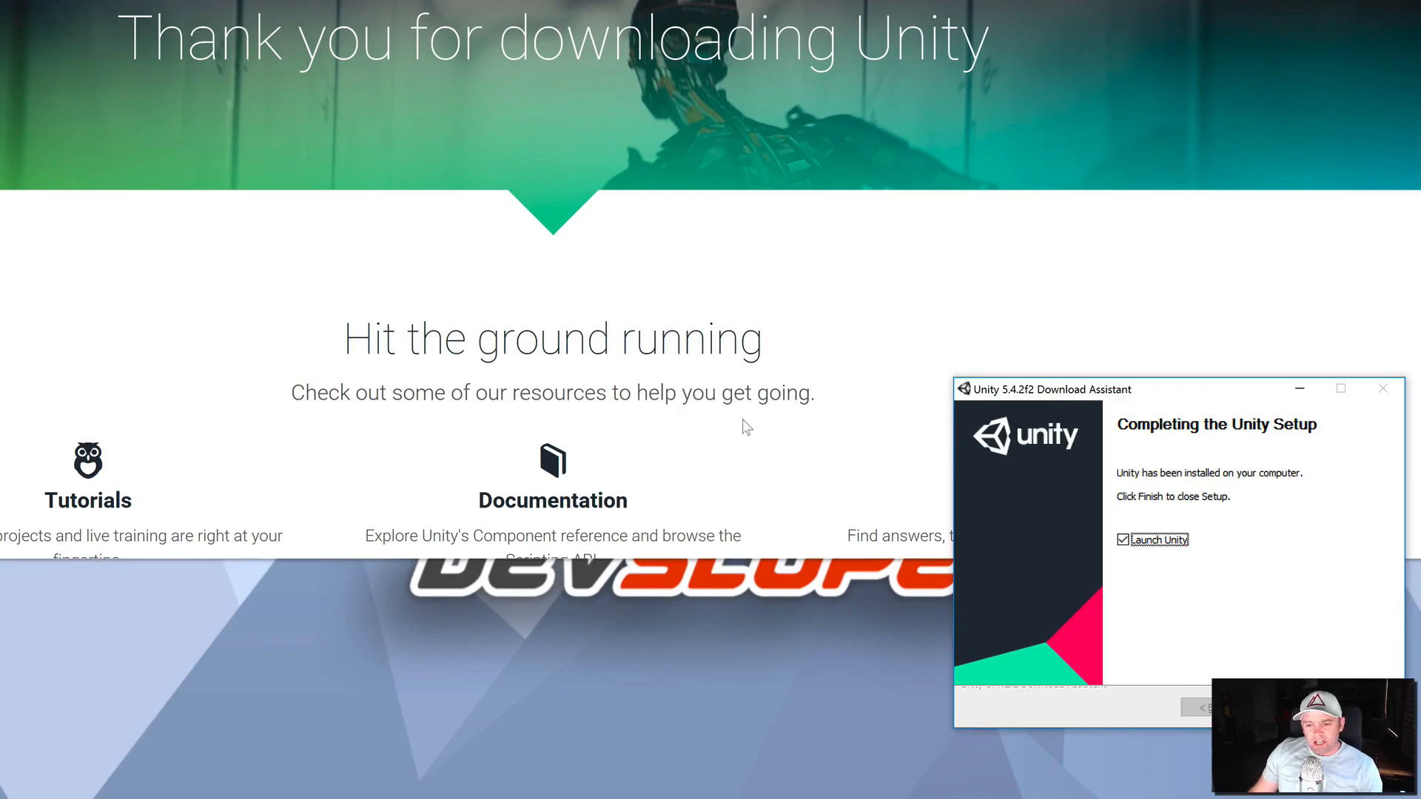
left_click_drag(1117, 391, 847, 140)
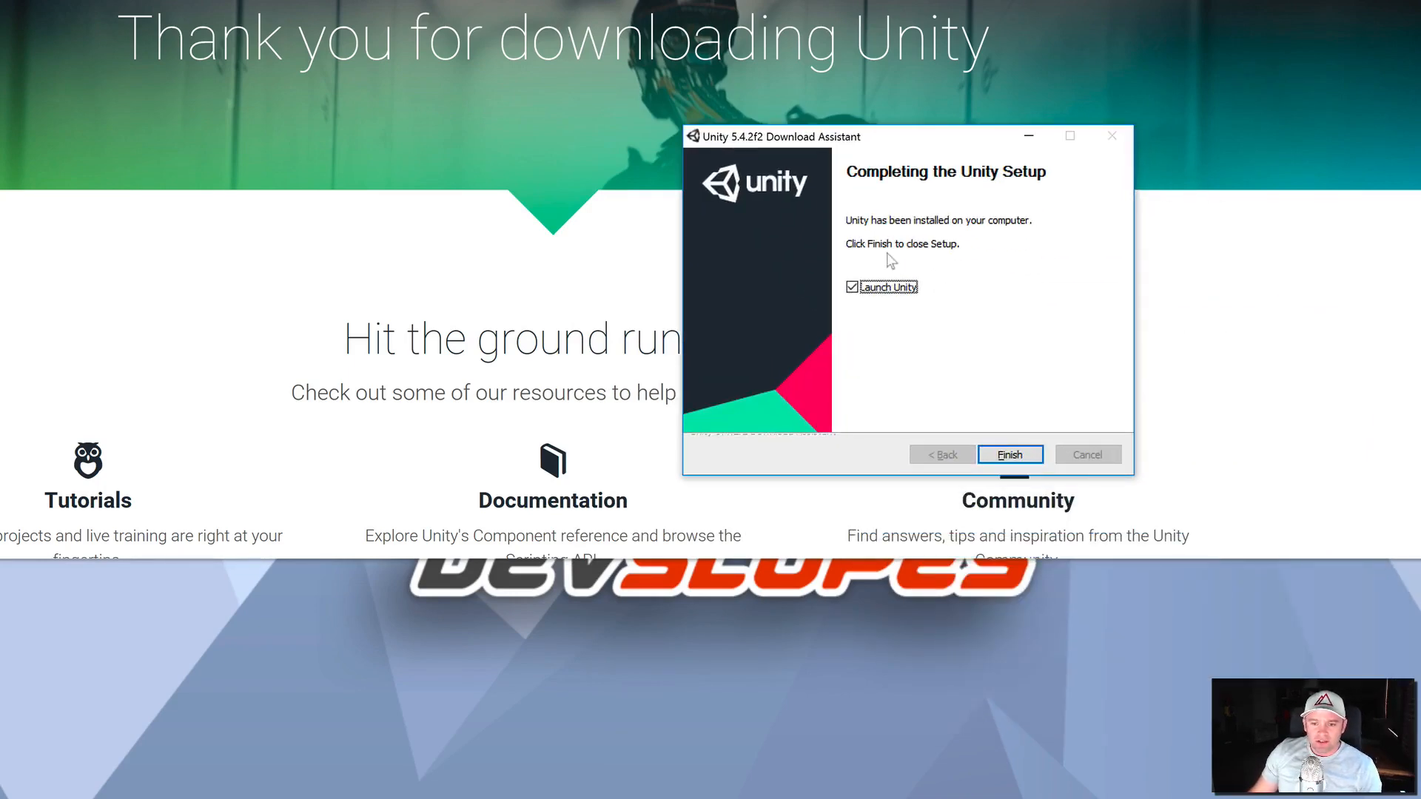
left_click(1011, 454)
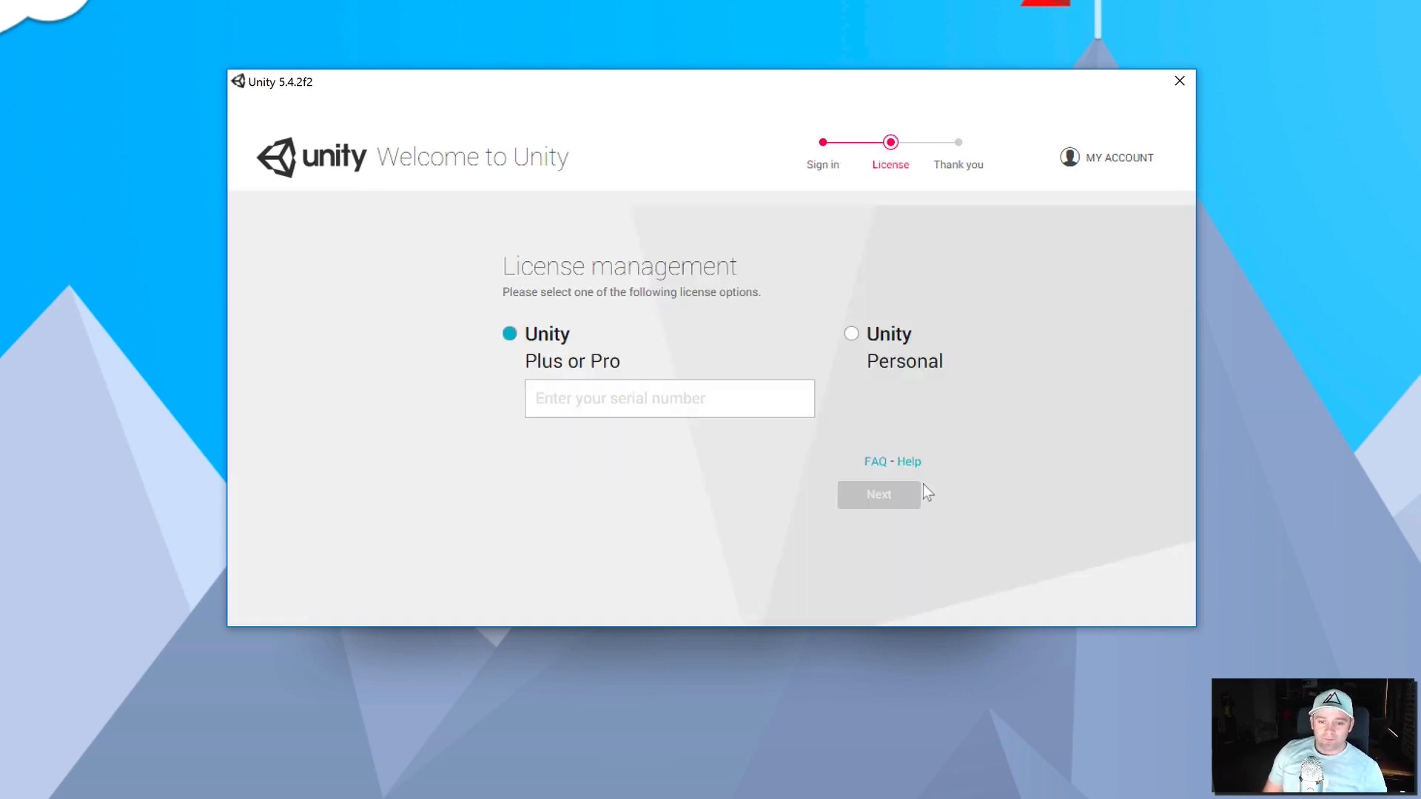
- Activate the Unity Personal license, declaring that the company earned less than $100,000 in the previous fiscal year
left_click(853, 334)
left_click(879, 494)
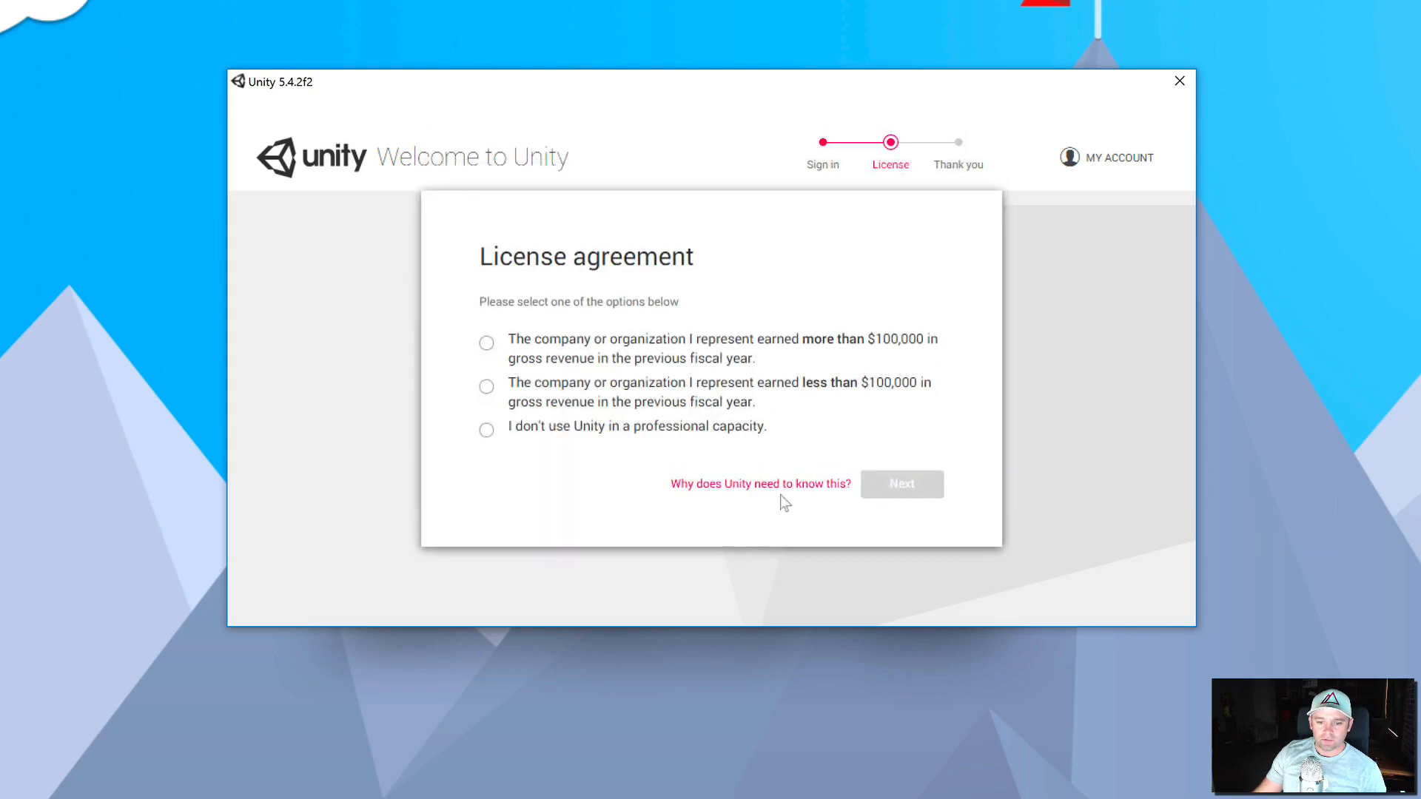
left_click(488, 390)
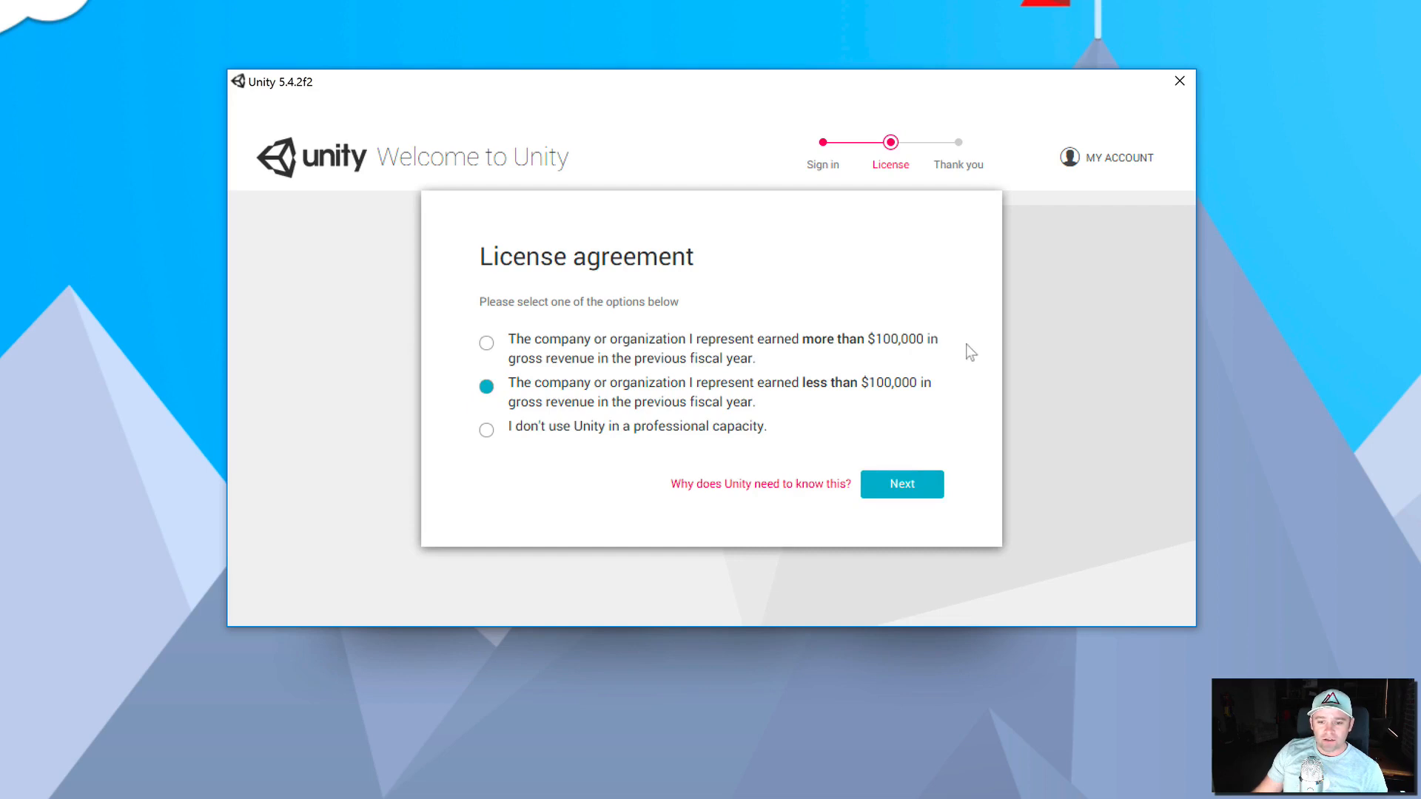
left_click(903, 486)
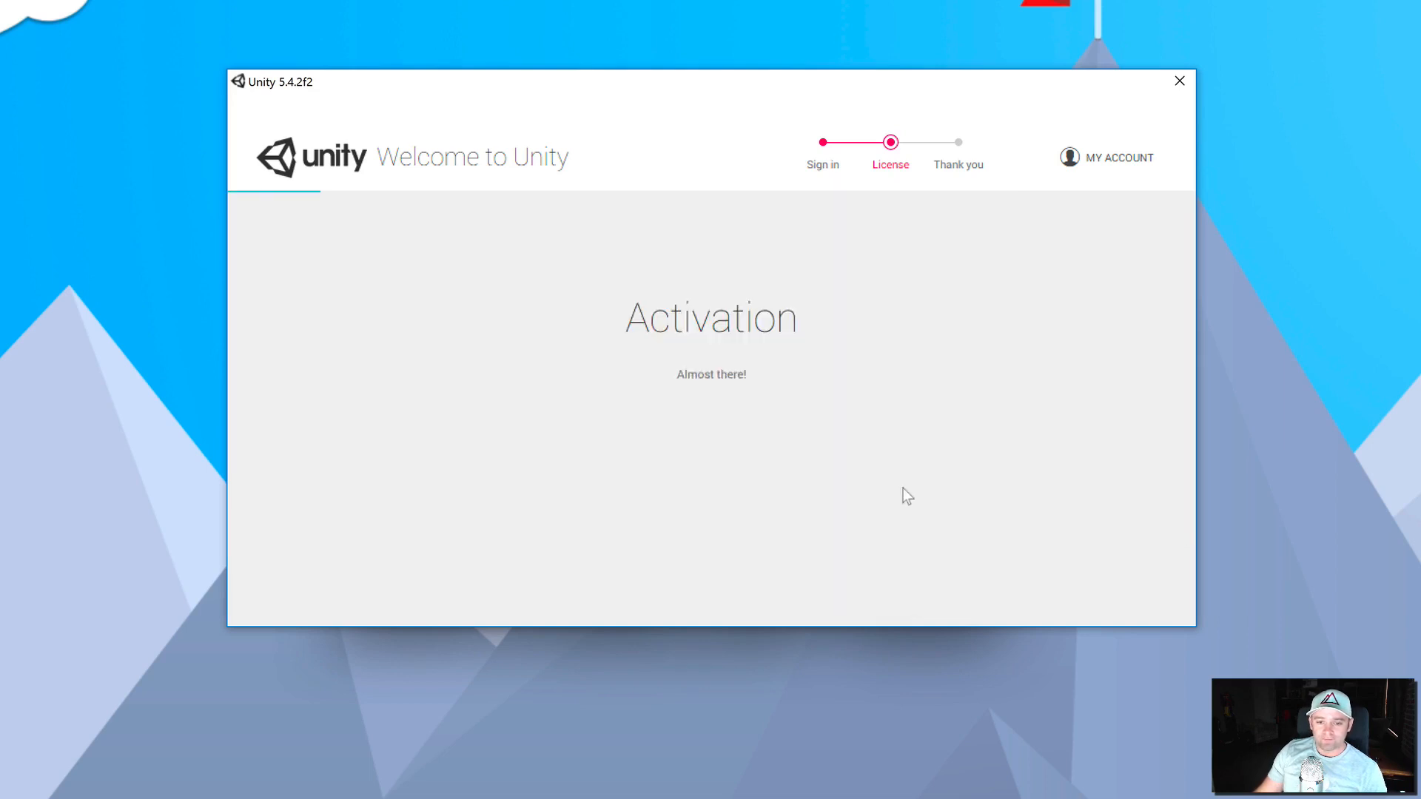
left_click(722, 446)
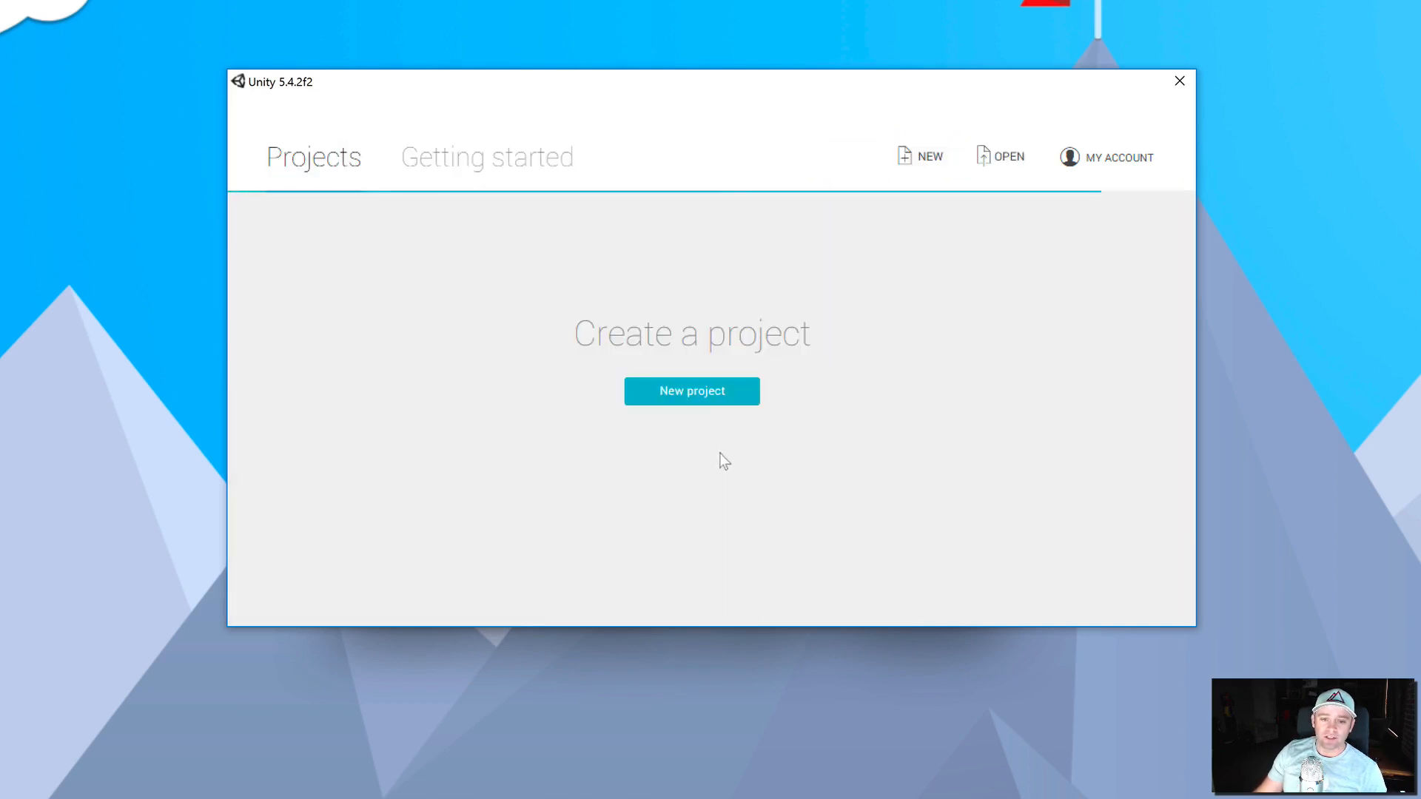
- Start a new 3D project named DeleteMe and try to create it in \\Mac\Home\Documents
left_click(712, 396)
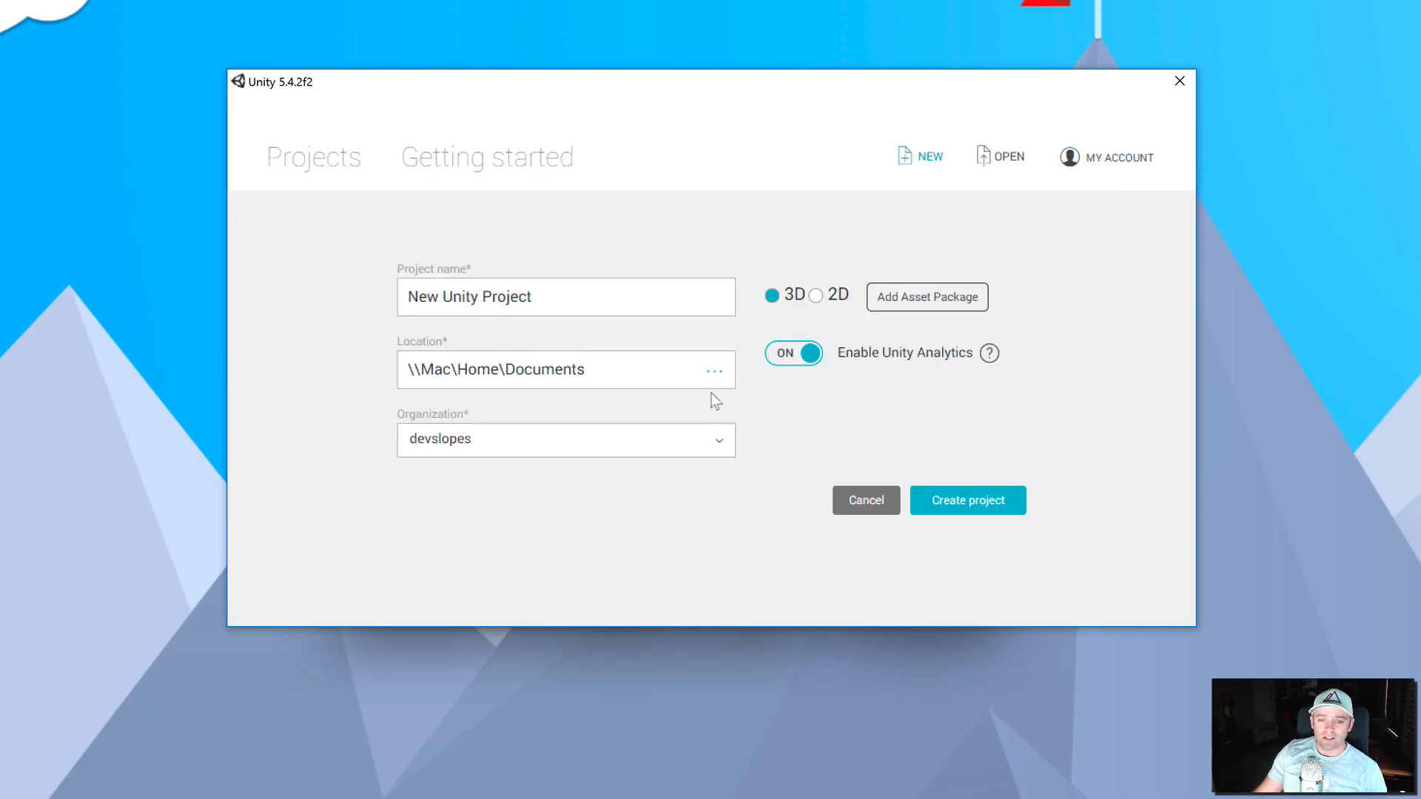
triple_click(584, 300)
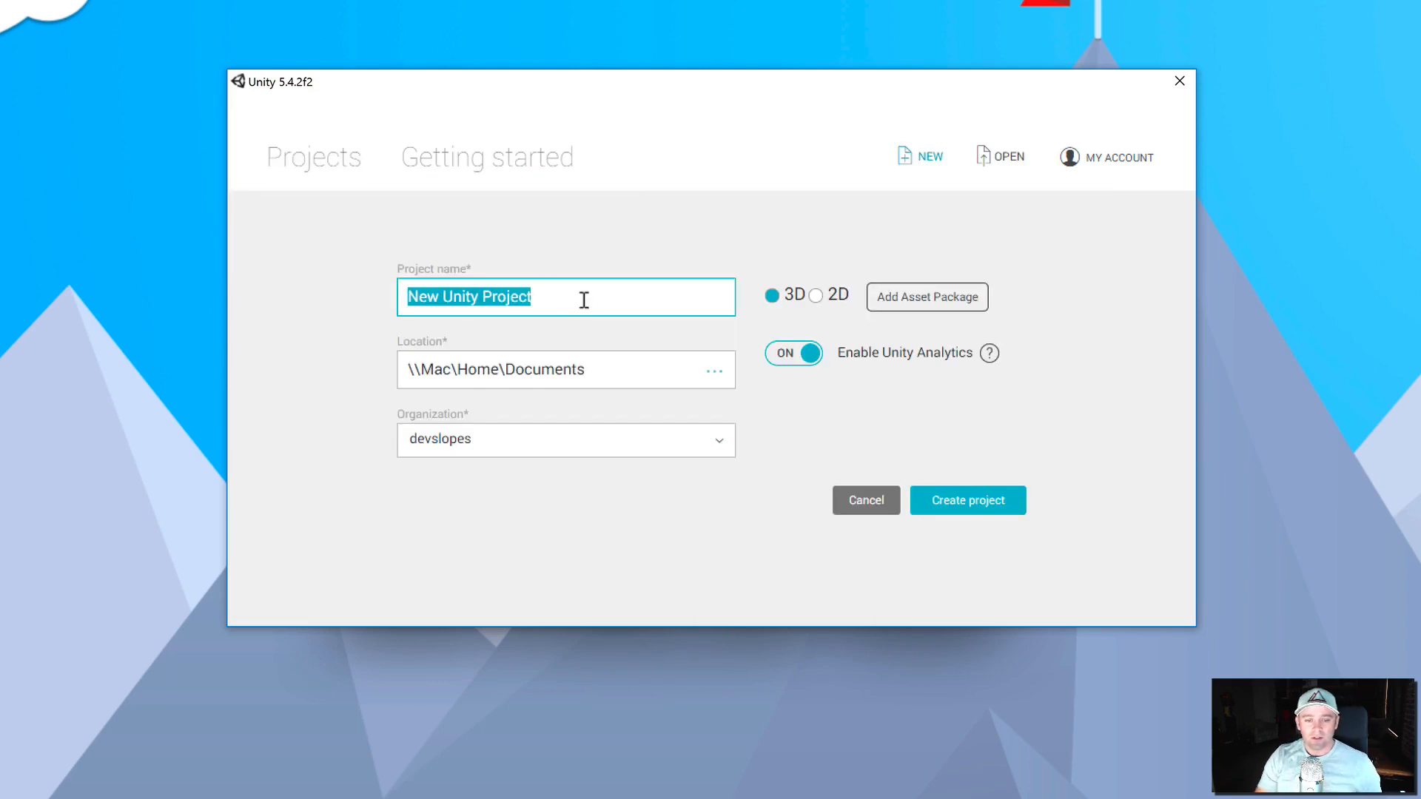
type("JUnk")
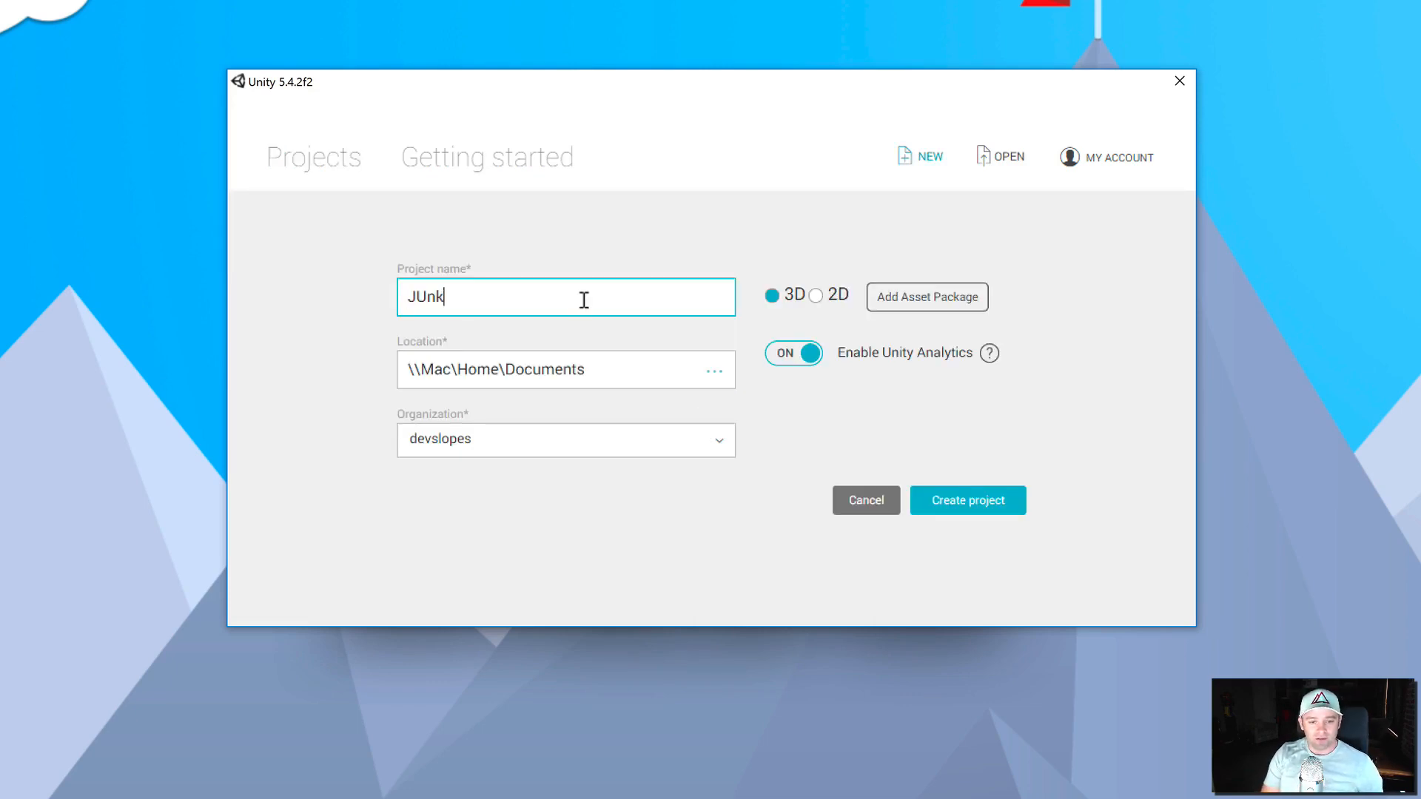
key("BackSpace")
type("DeleteMe")
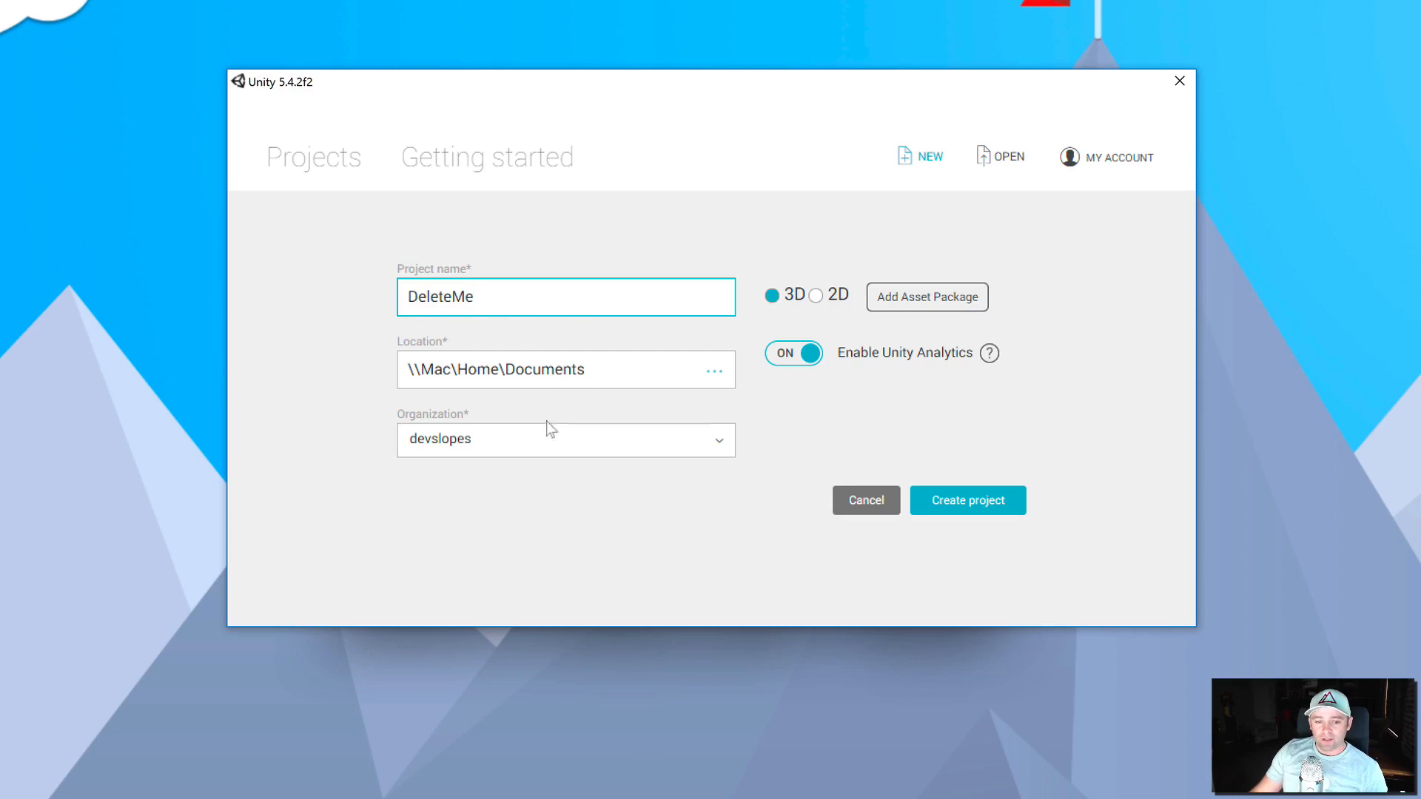
left_click(964, 497)
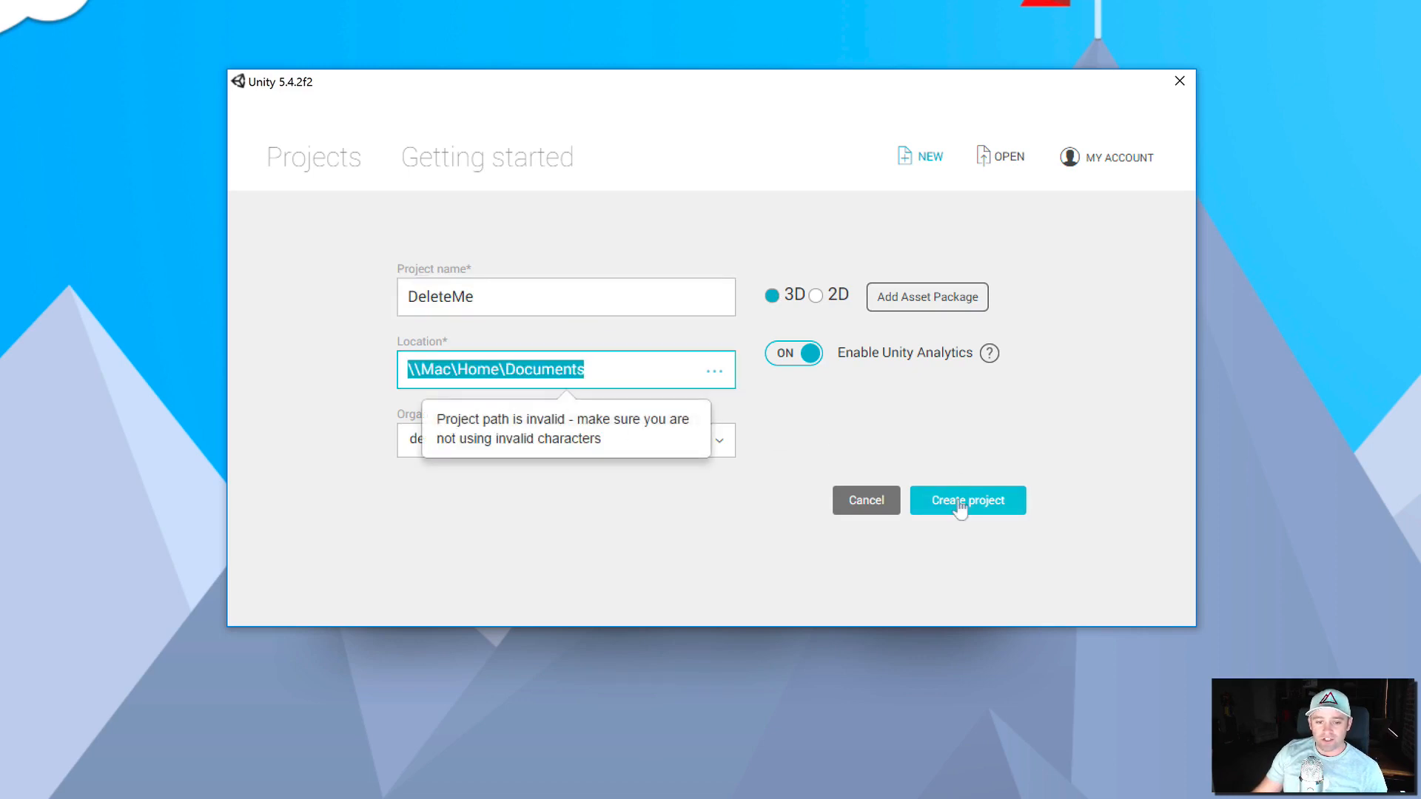
- Choose the Documents folder again as the DeleteMe project's location and try to create the project there
left_click(714, 370)
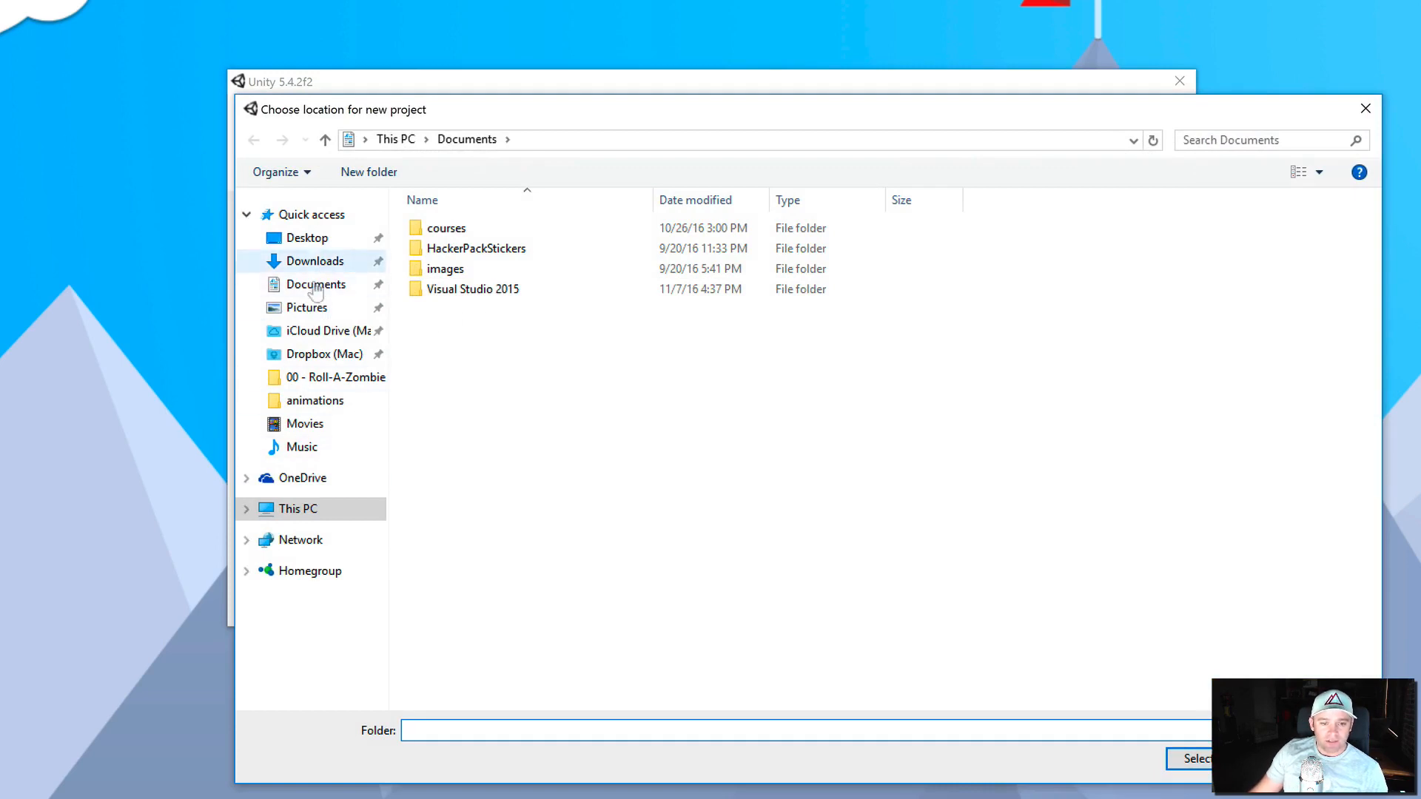
left_click(316, 286)
left_click(1195, 759)
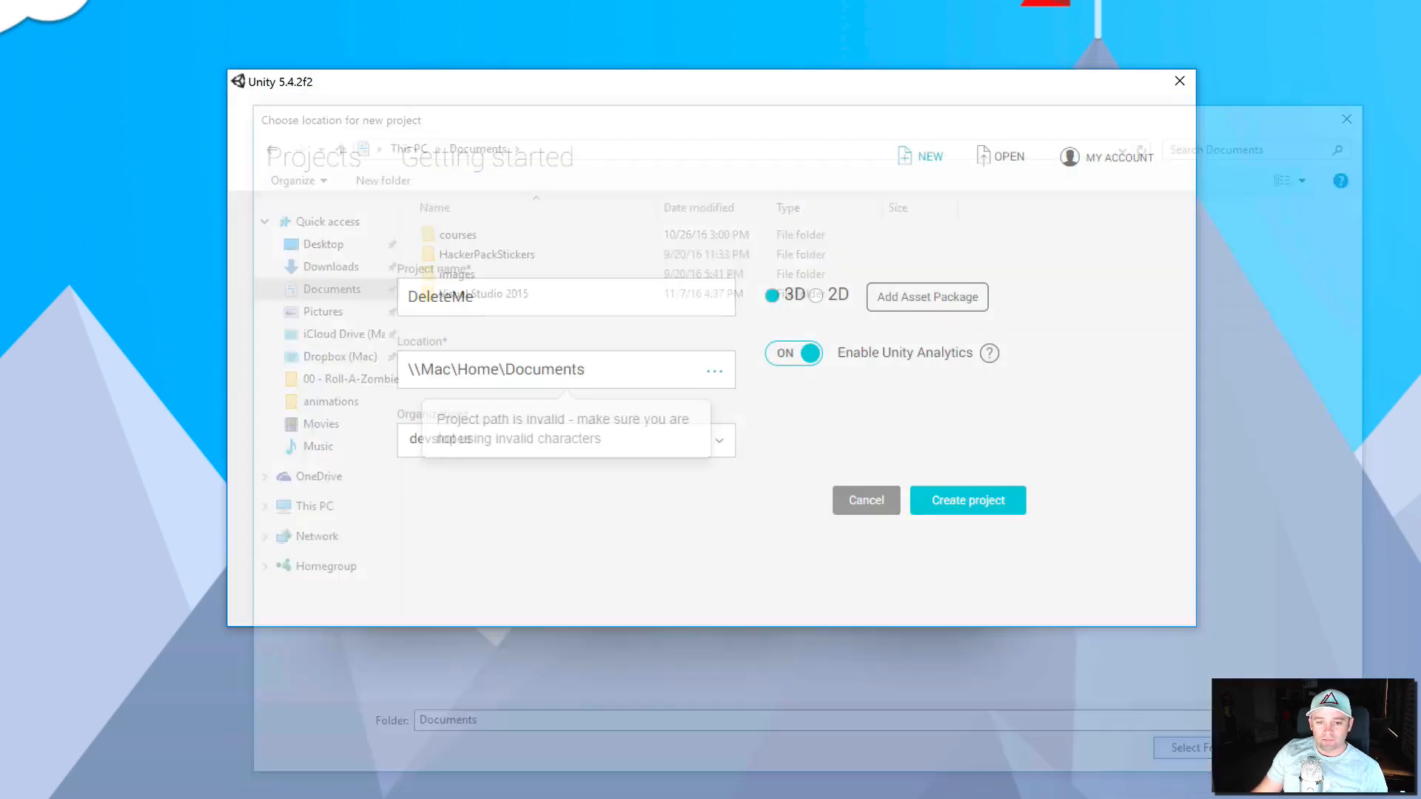
left_click(970, 503)
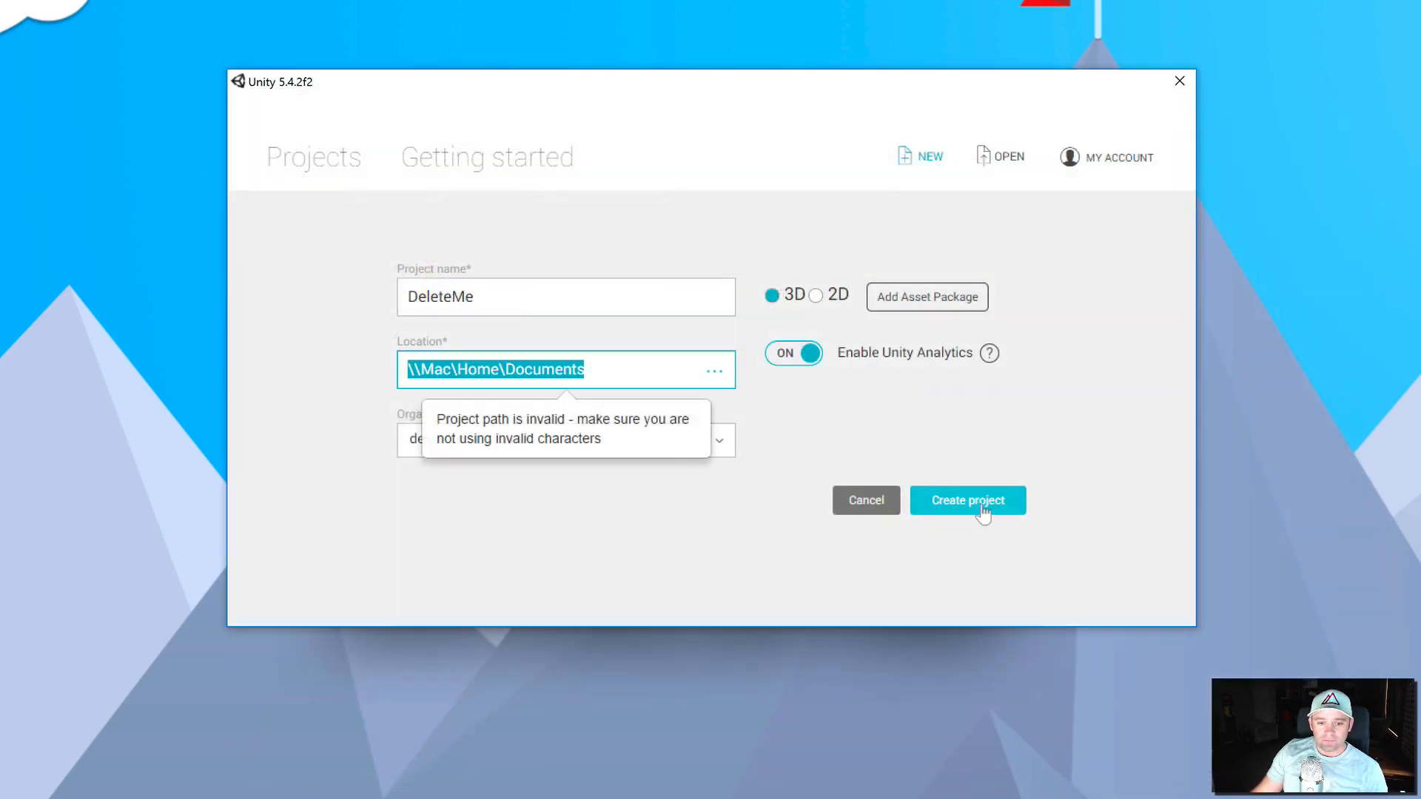
- Change the DeleteMe project's location to the Desktop folder and try to create the project there
left_click(715, 375)
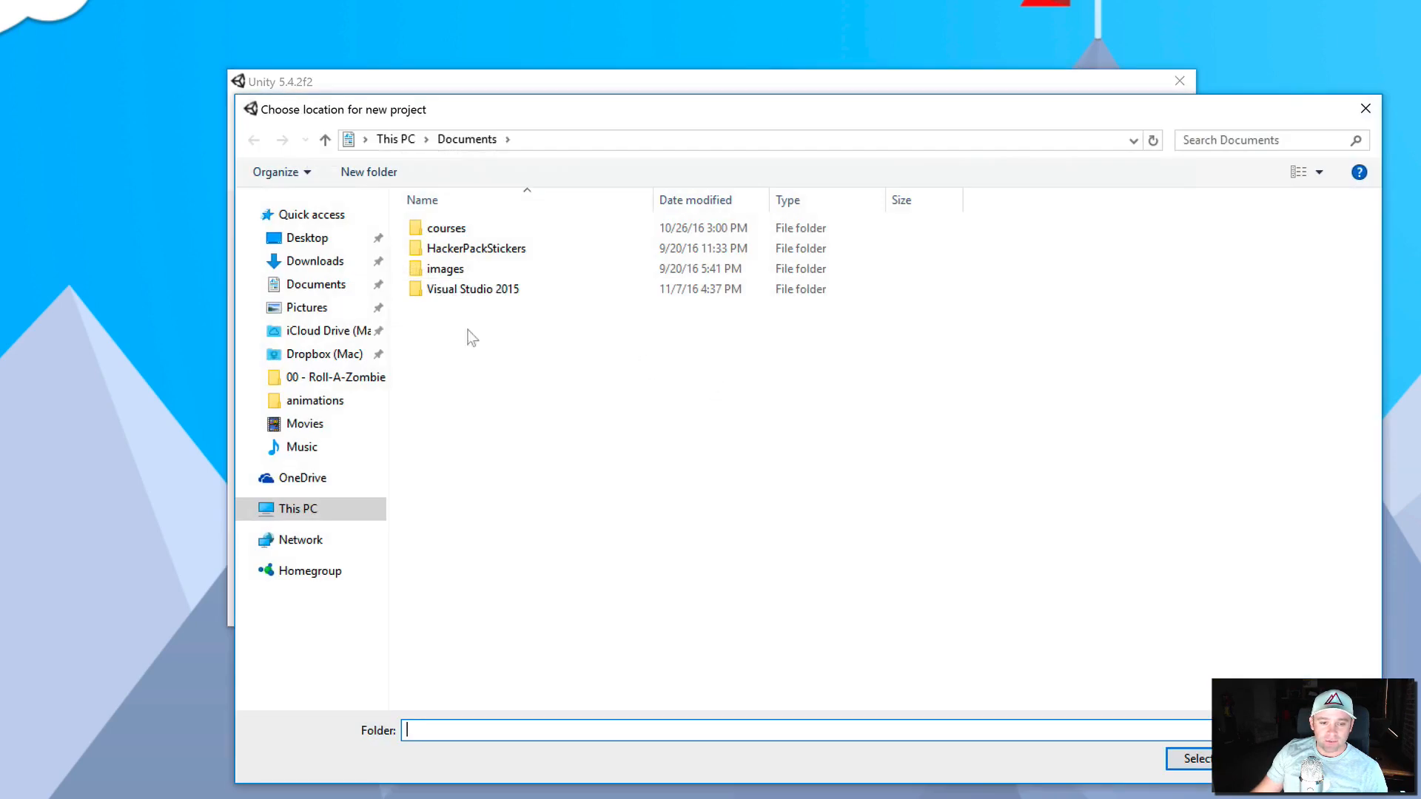
left_click(302, 240)
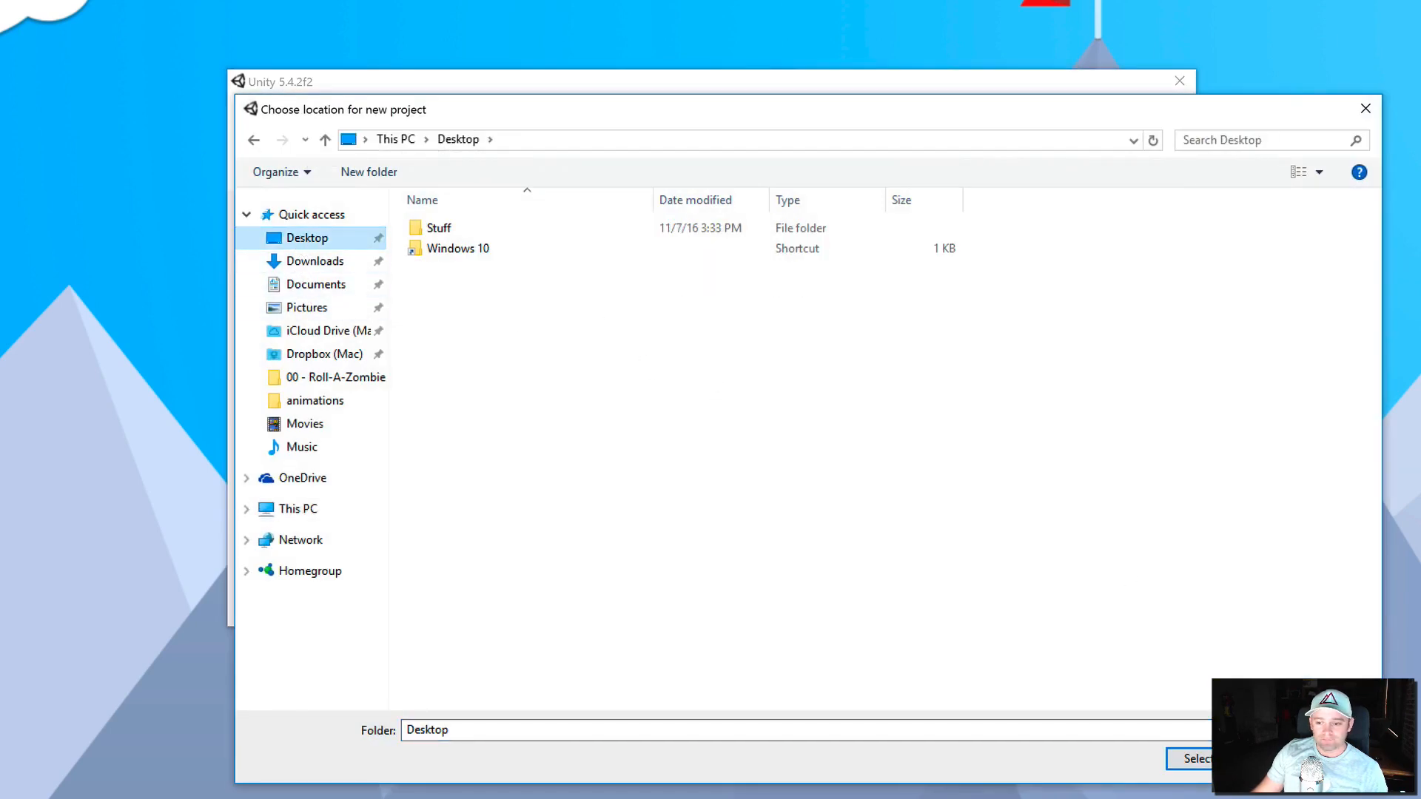
left_click(1191, 758)
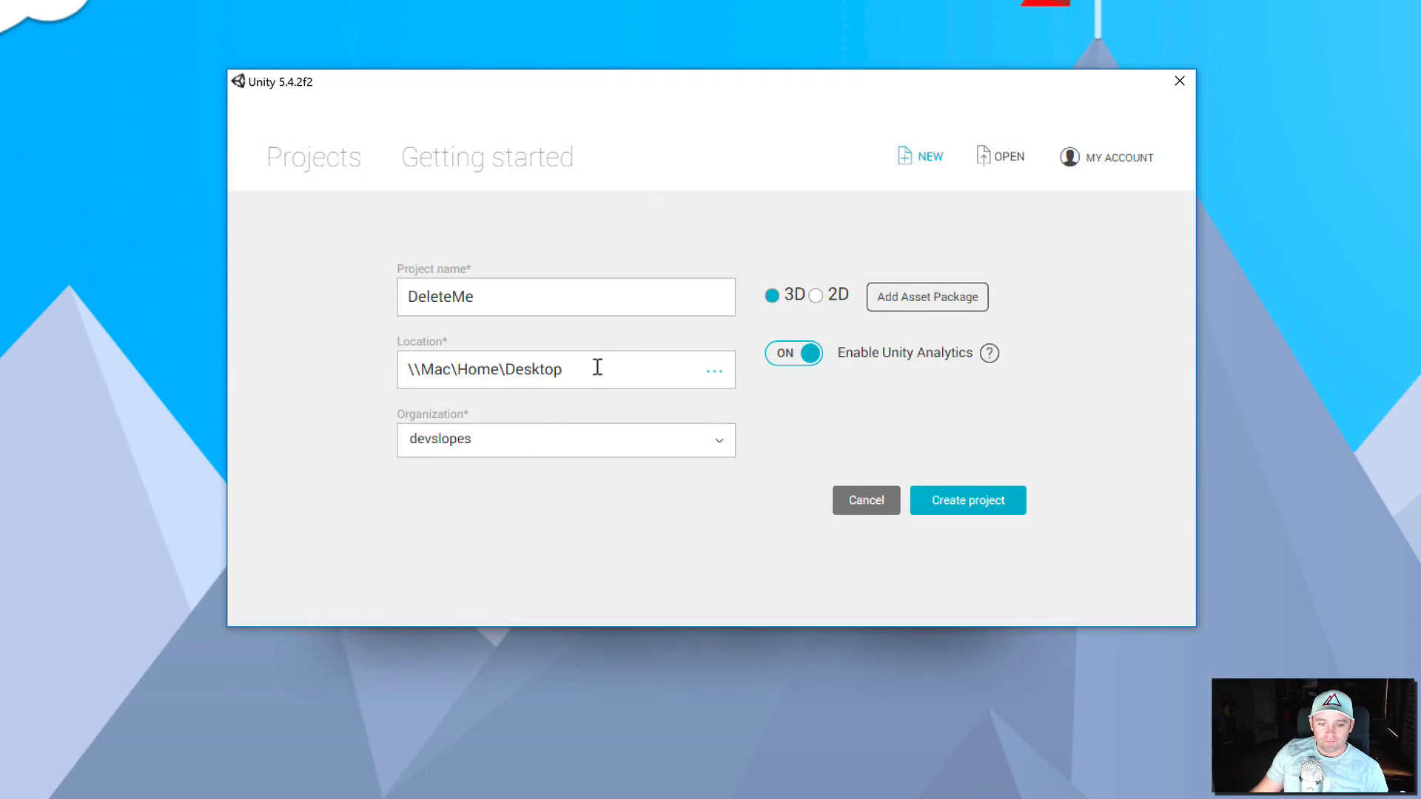
left_click(607, 368)
left_click(967, 509)
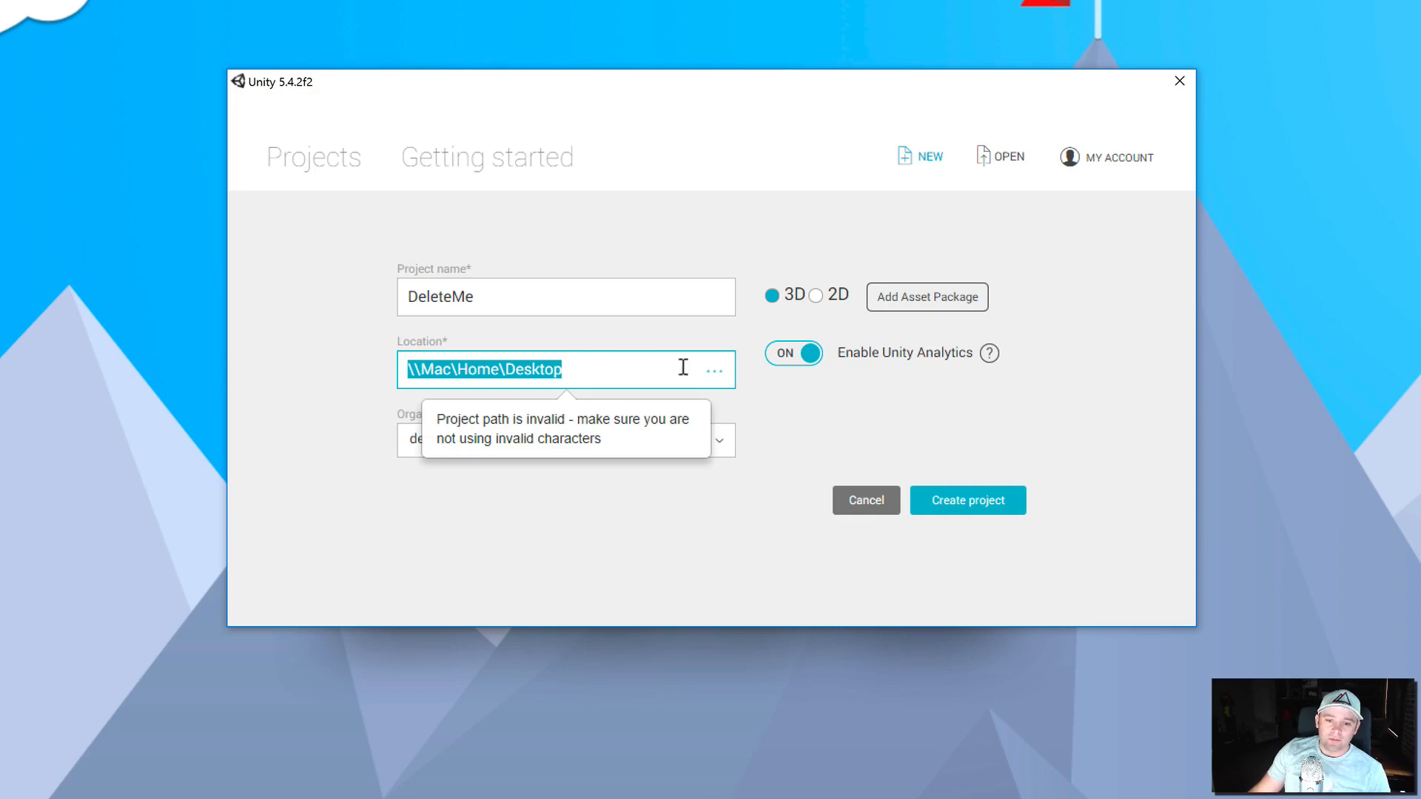
- Set the project location to the root of Local Disk (C:) and create the DeleteMe project
left_click(714, 371)
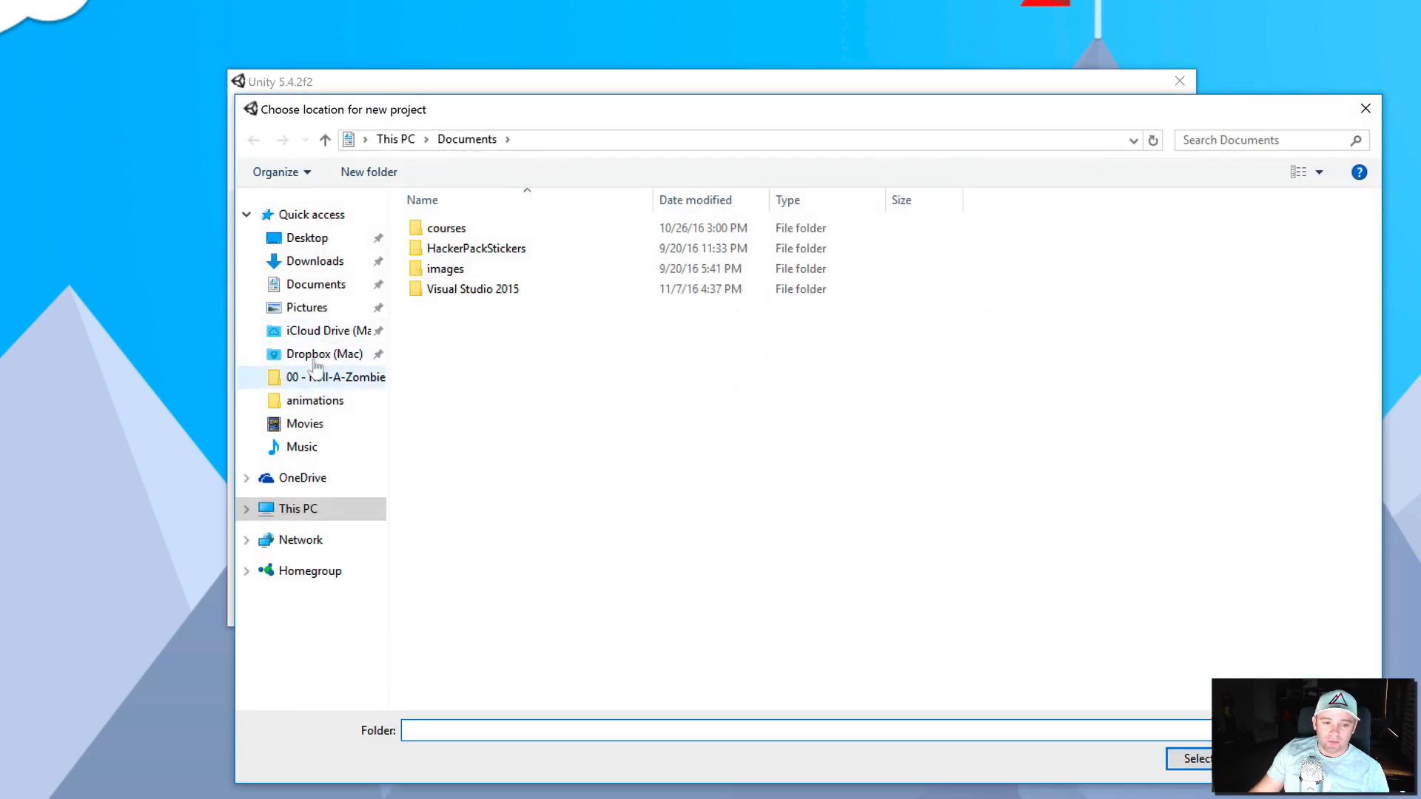
left_click(248, 510)
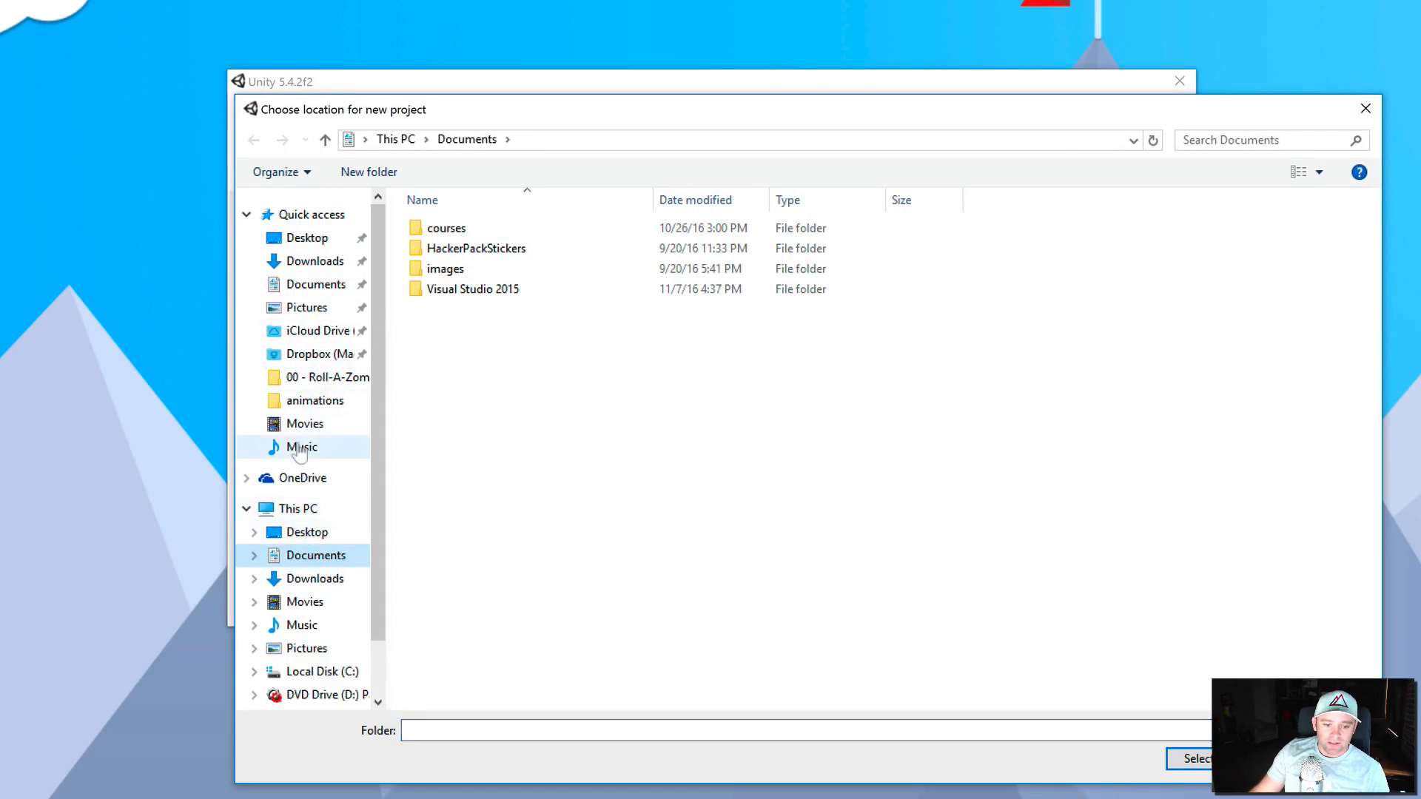
scroll(286, 448, "down", 2)
left_click(320, 633)
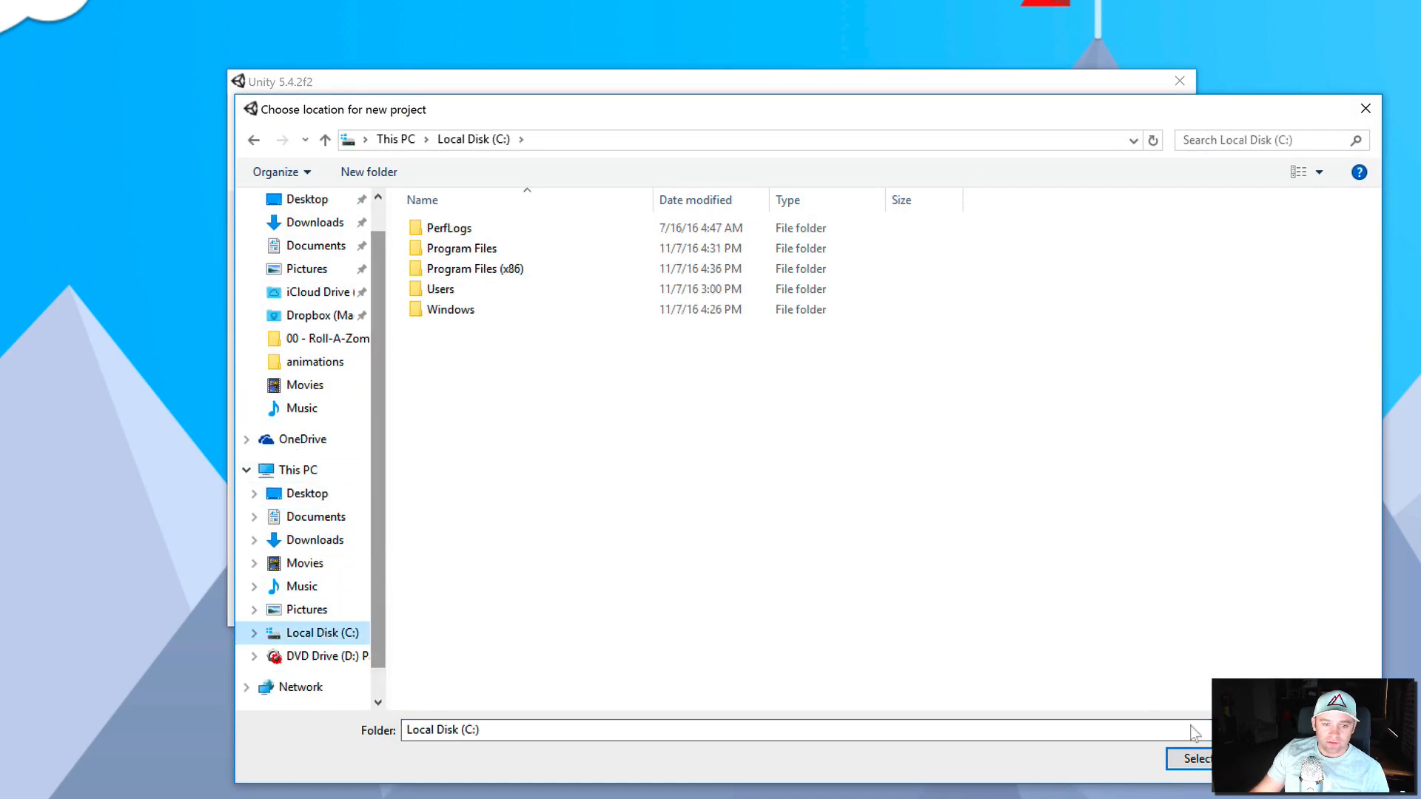
left_click(381, 141)
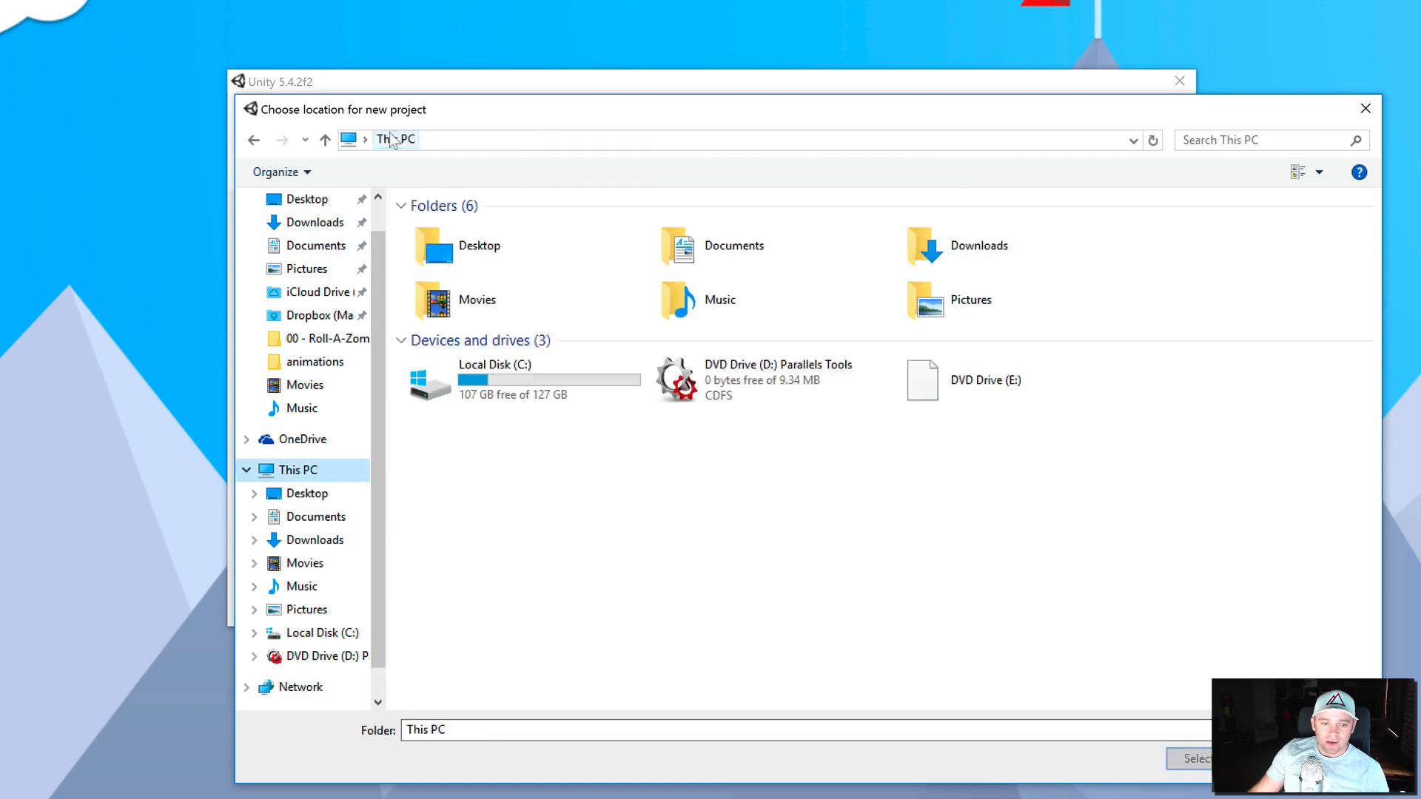
left_click(320, 633)
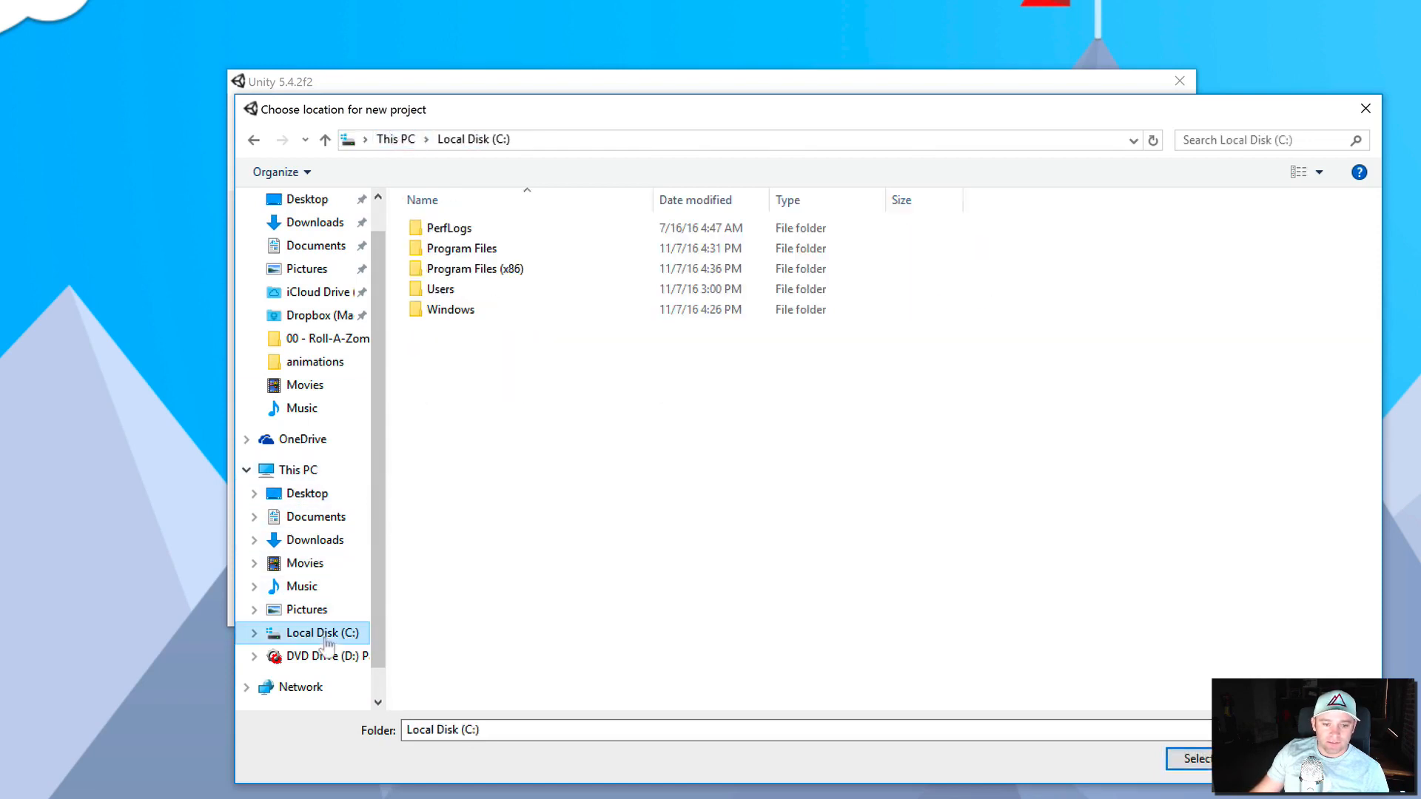
left_click(607, 140)
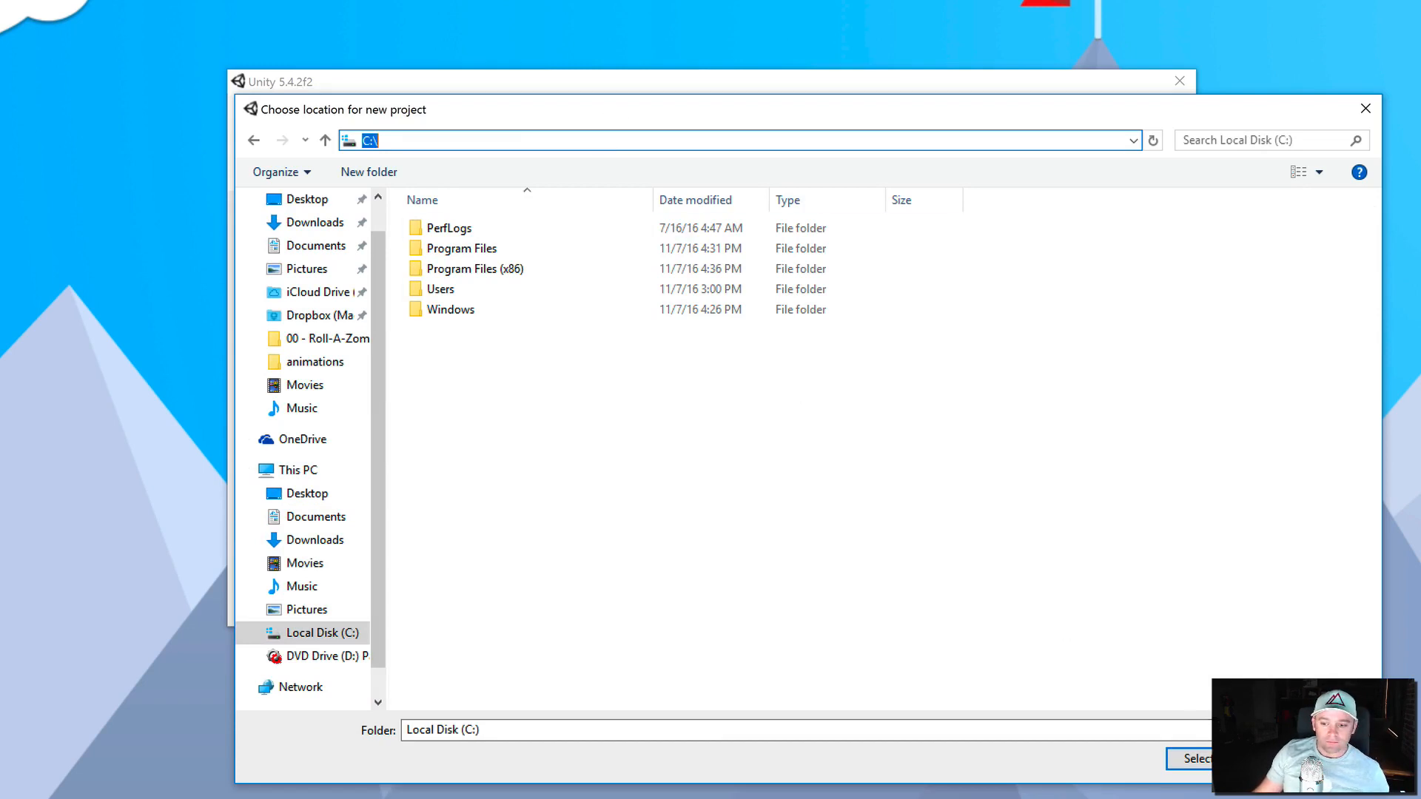
left_click(1316, 759)
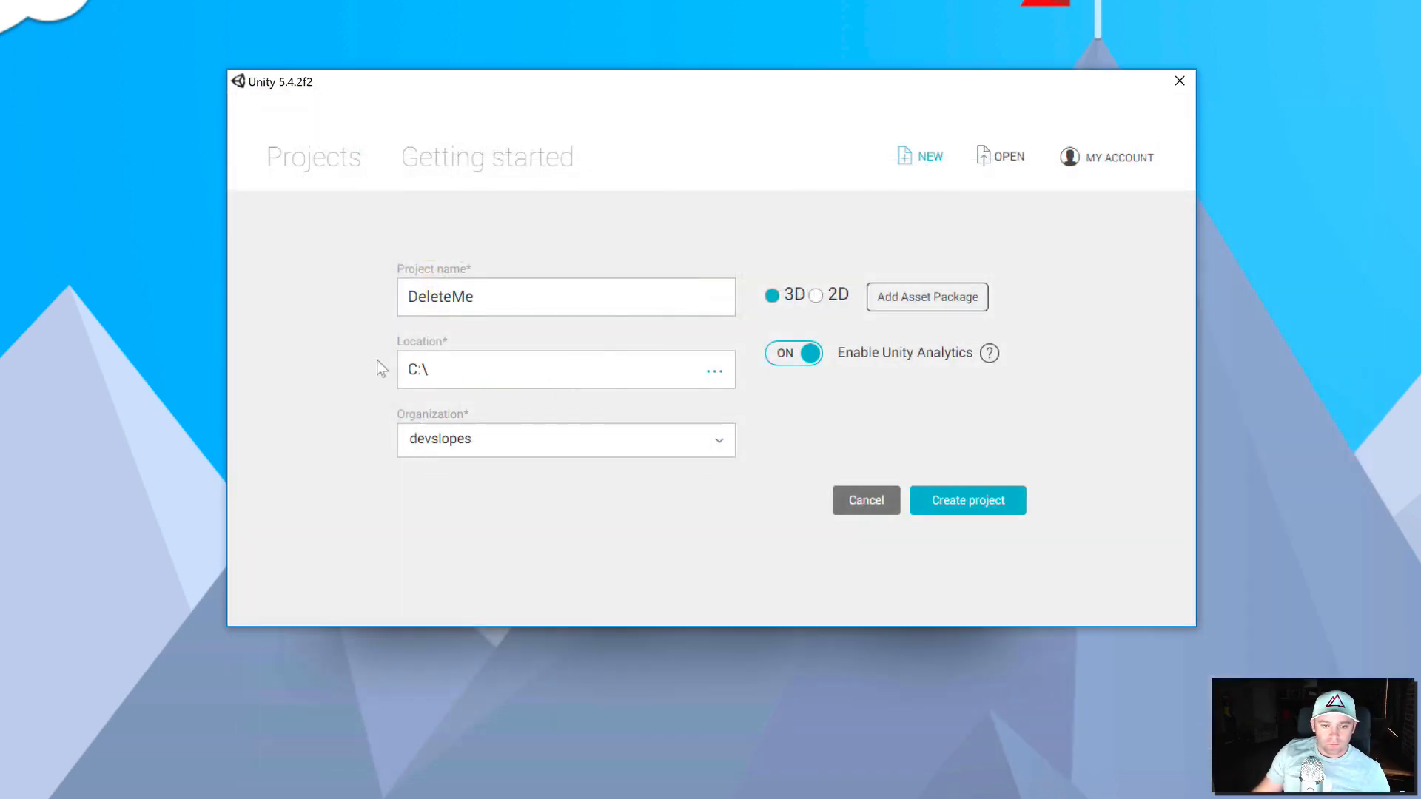
left_click(526, 382)
left_click(966, 505)
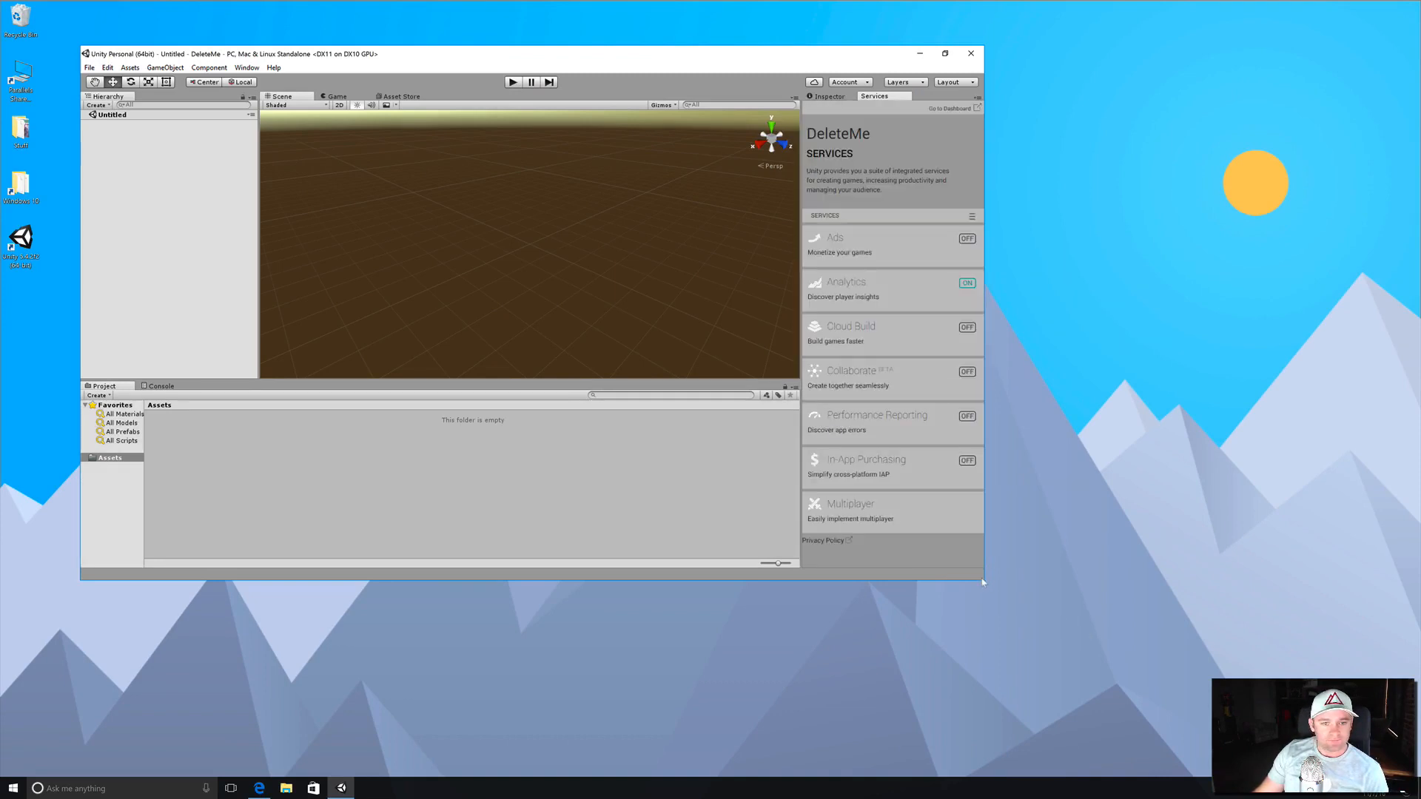
- Create a C# script named Test in the project's Assets folder
mouse_move(686, 61)
left_mouse_down()
mouse_move(665, 41)
mouse_move(676, 47)
left_mouse_up()
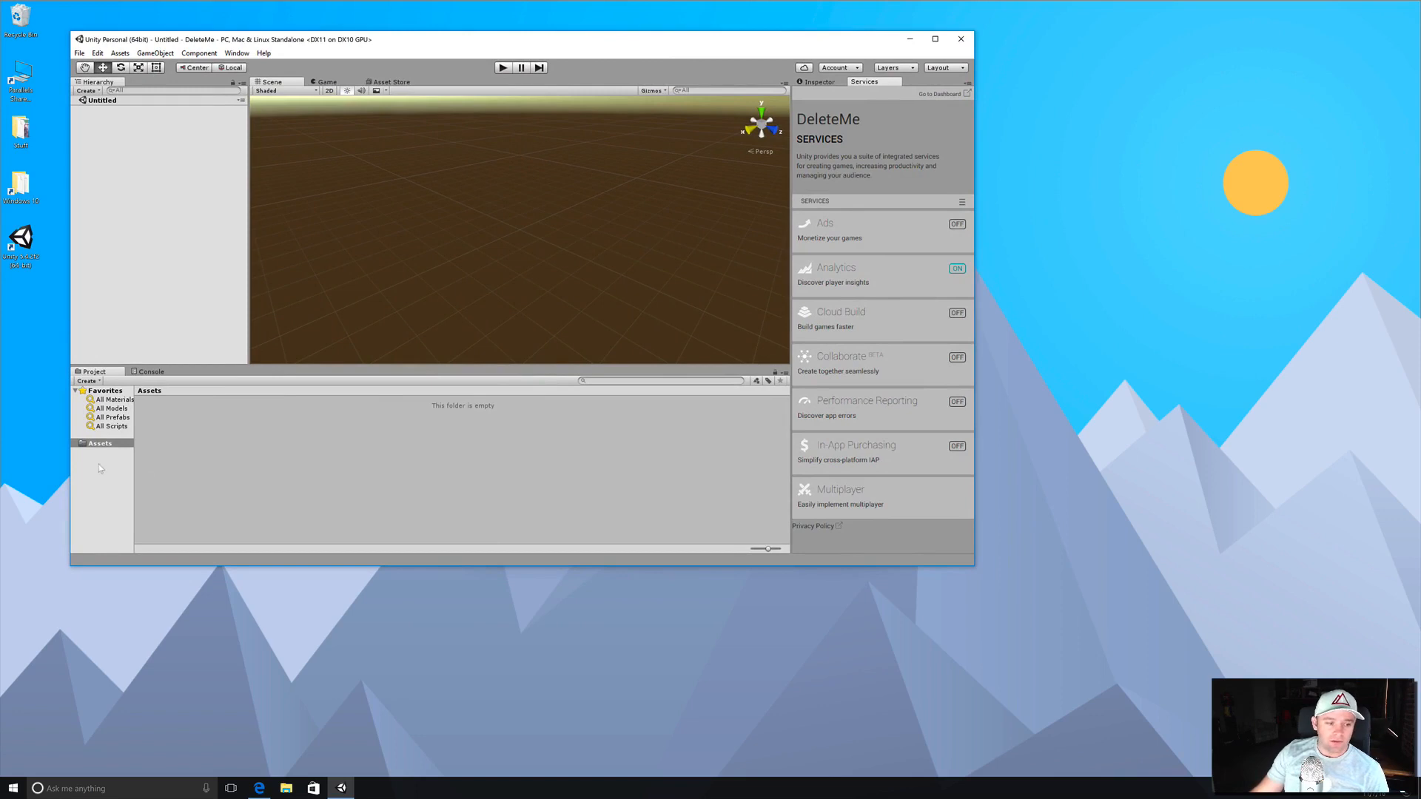
right_click(99, 444)
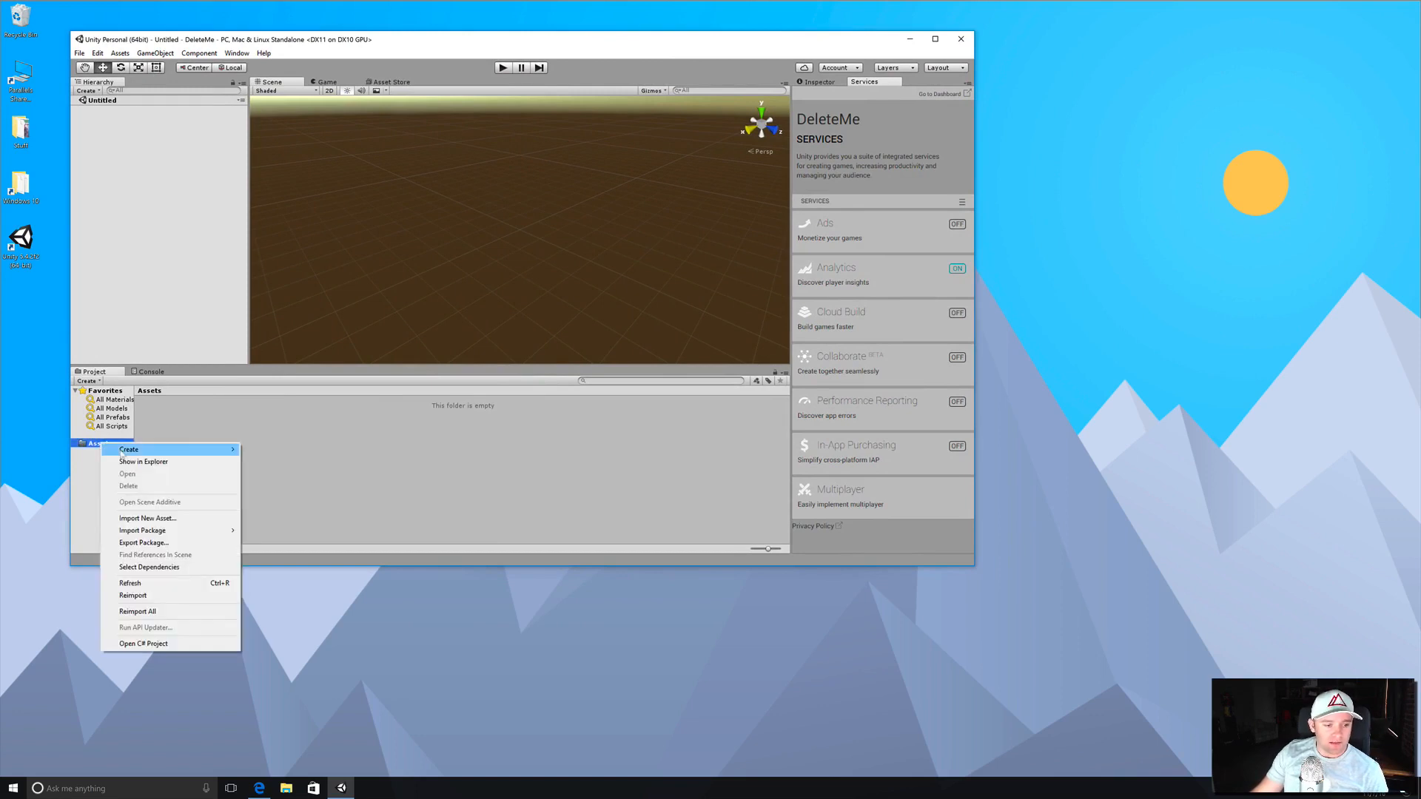
mouse_move(122, 451)
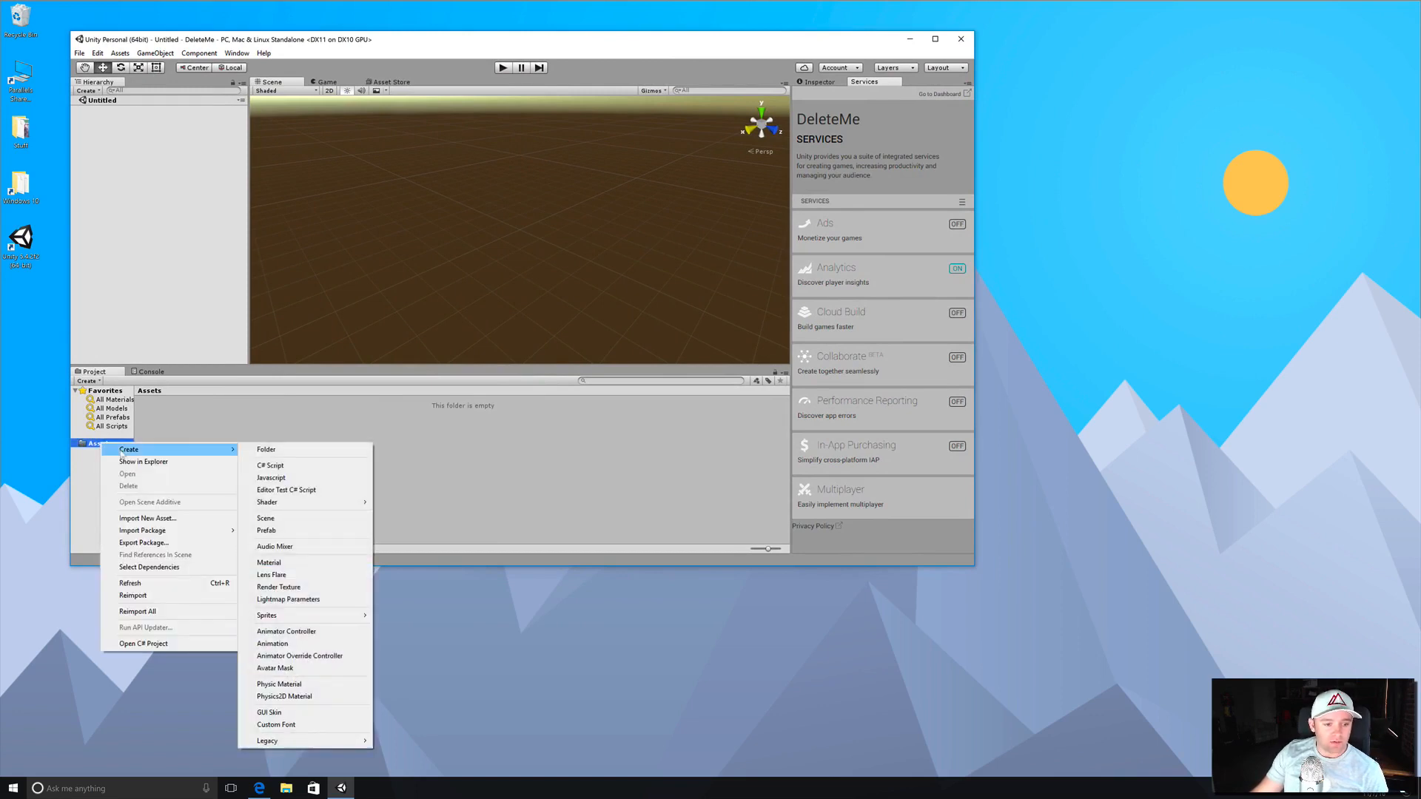
left_click(284, 467)
type("Test")
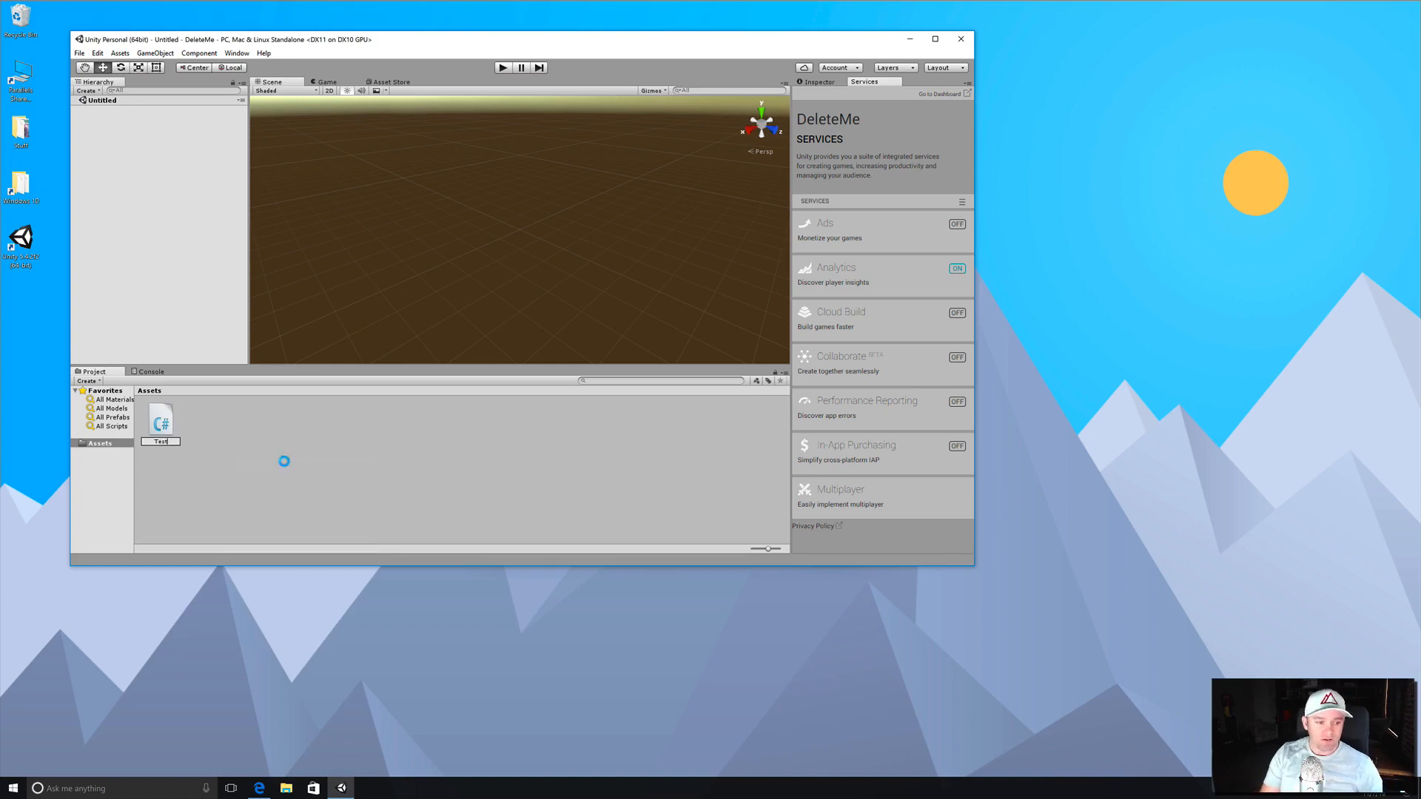
key("Return")
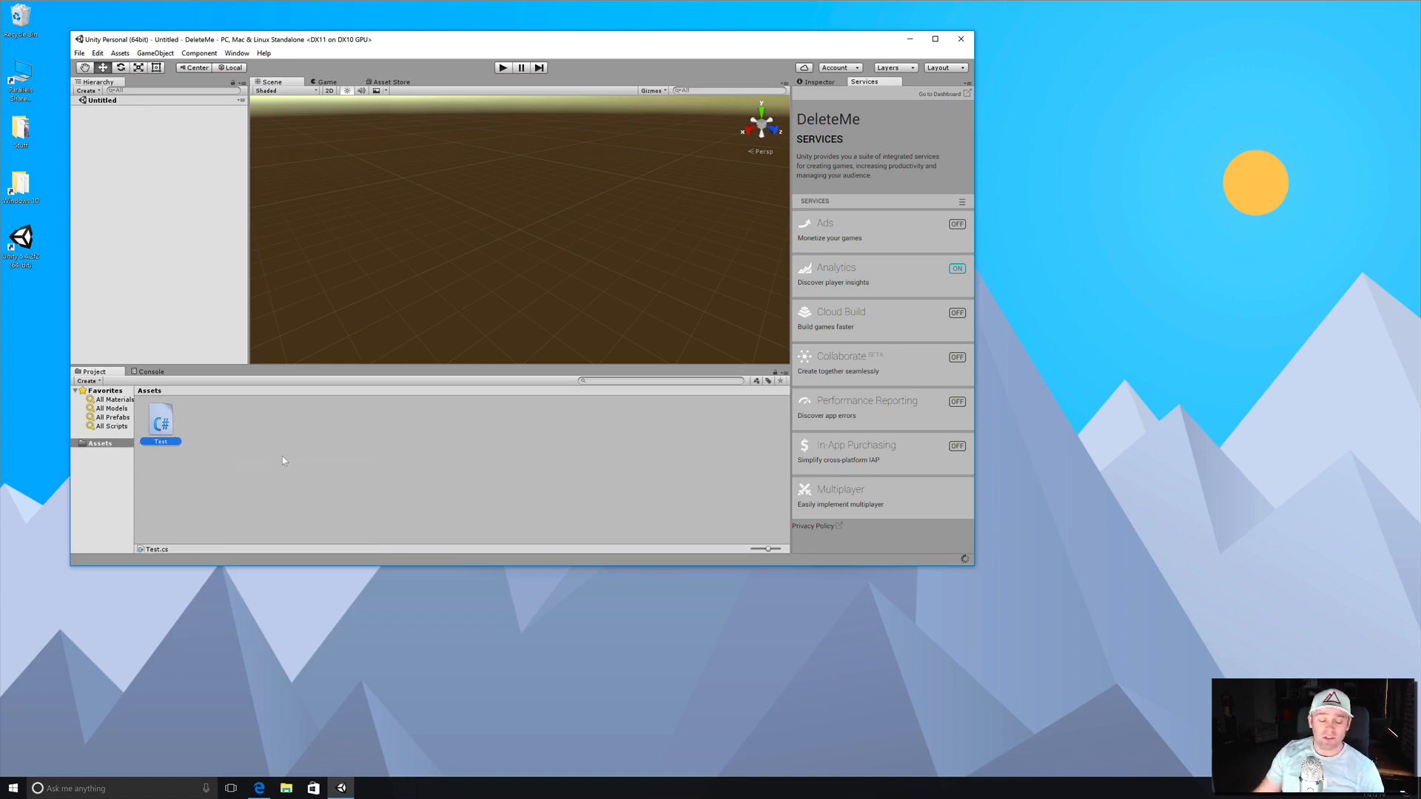
- Open the Test script in Visual Studio, skipping the sign-in and starting with General development settings and the Dark color theme
double_click(163, 423)
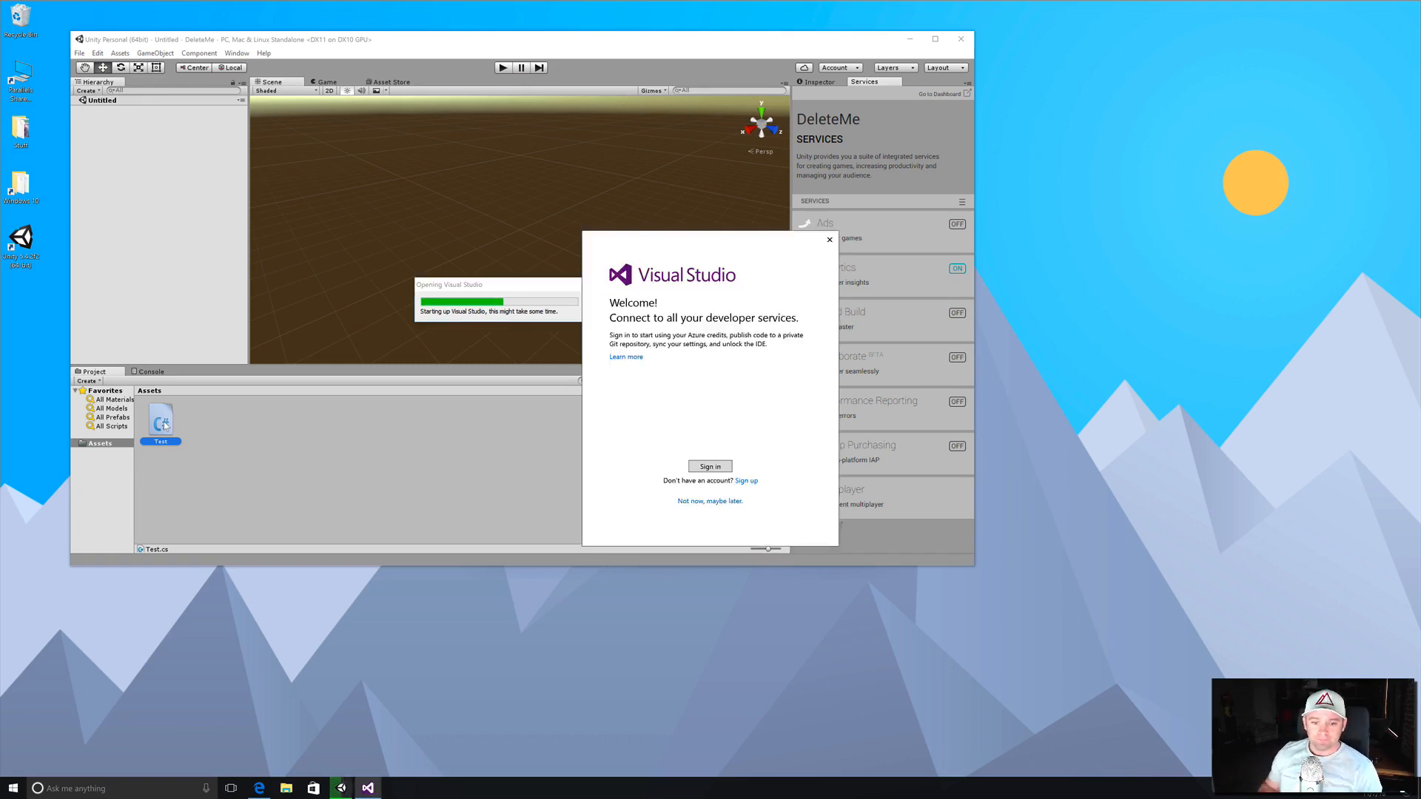
left_click(708, 502)
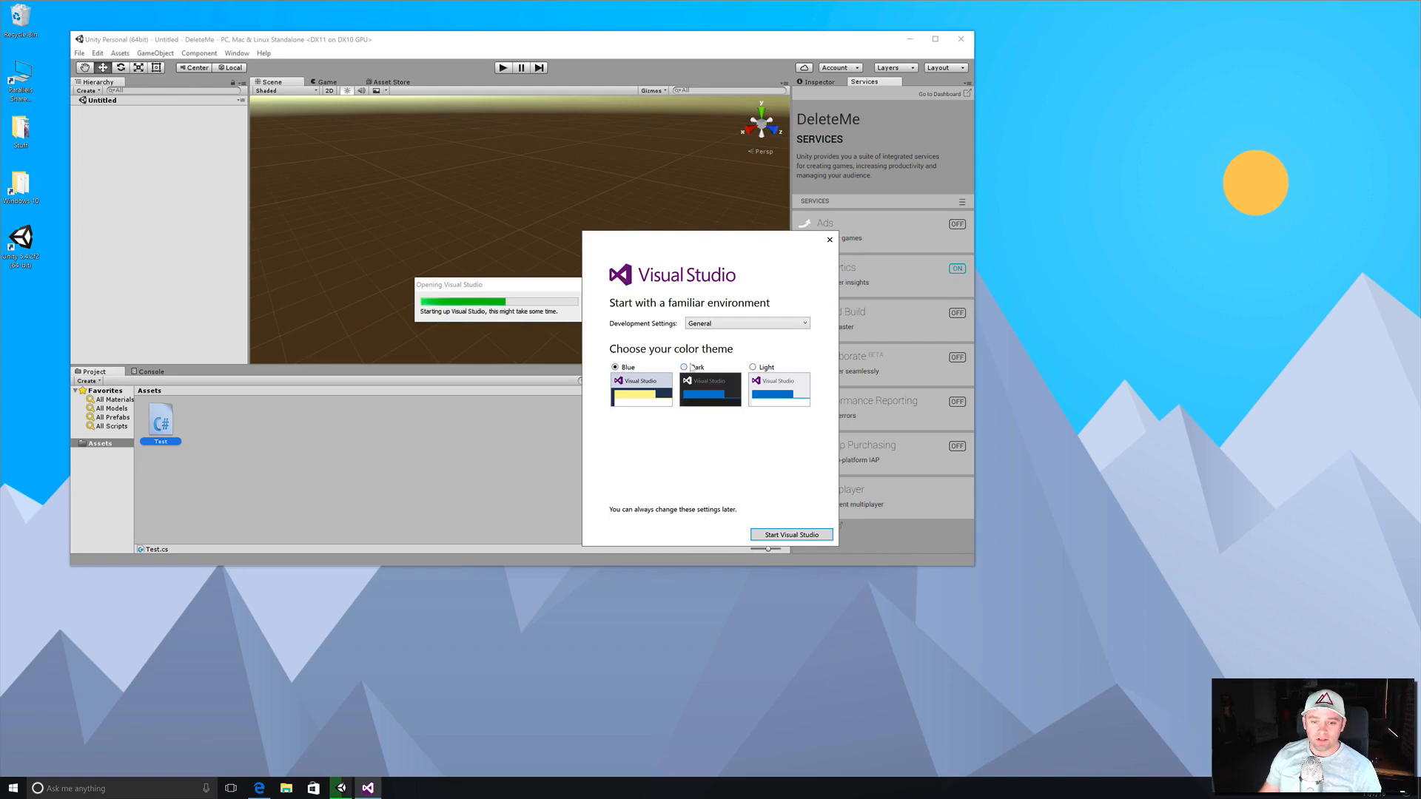
left_click(788, 535)
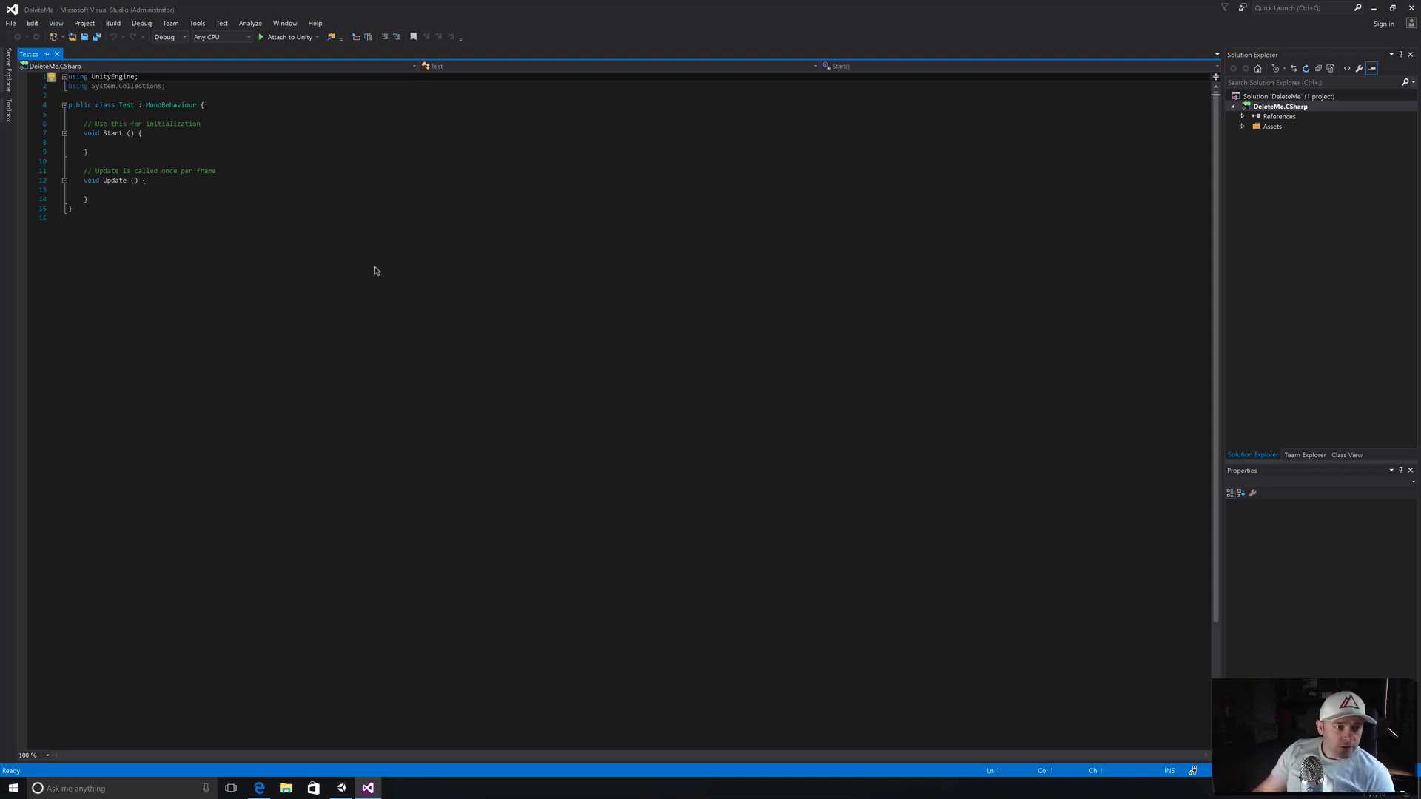
- Magnify the screen to 200% and examine the Test script's code with its Start and Update methods
left_click(330, 252)
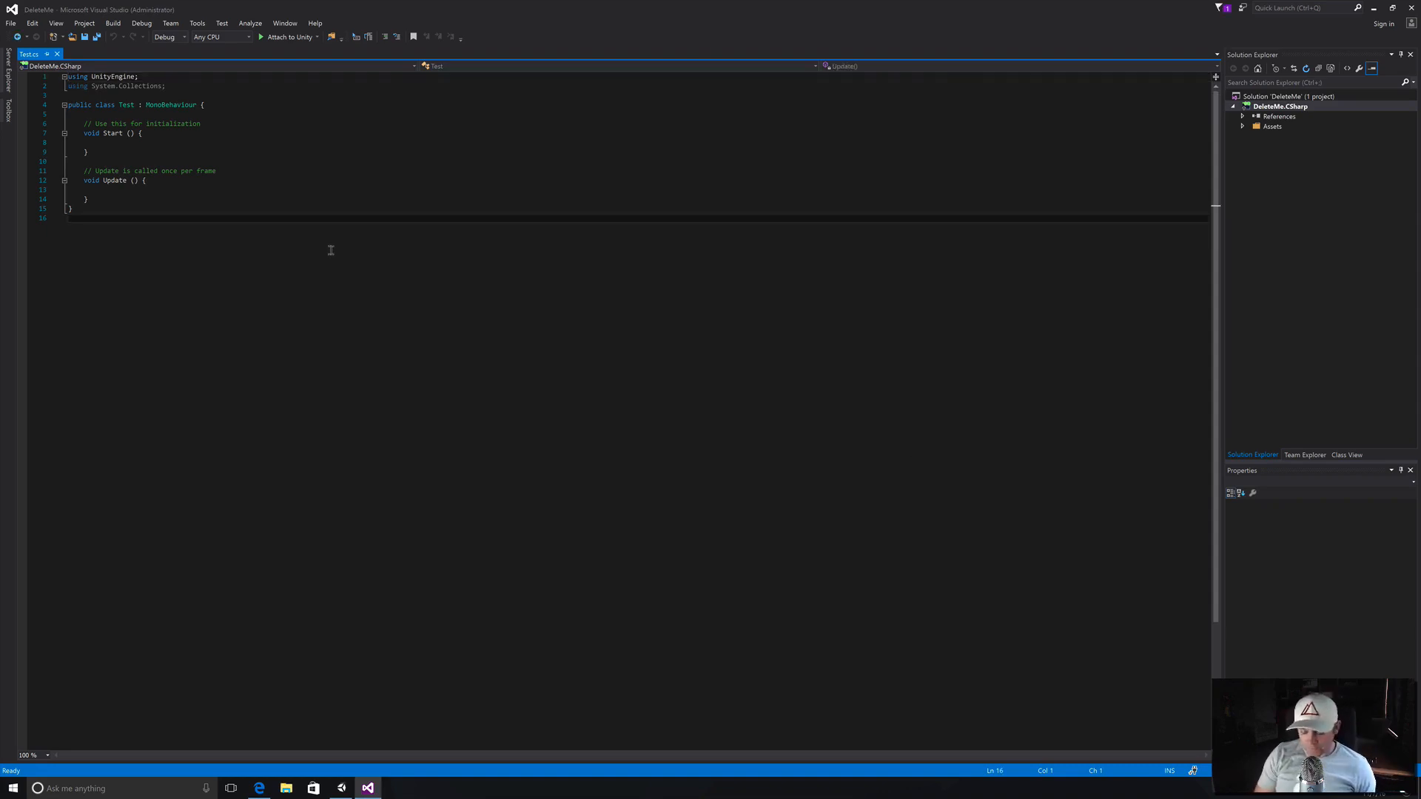
key("super+plus")
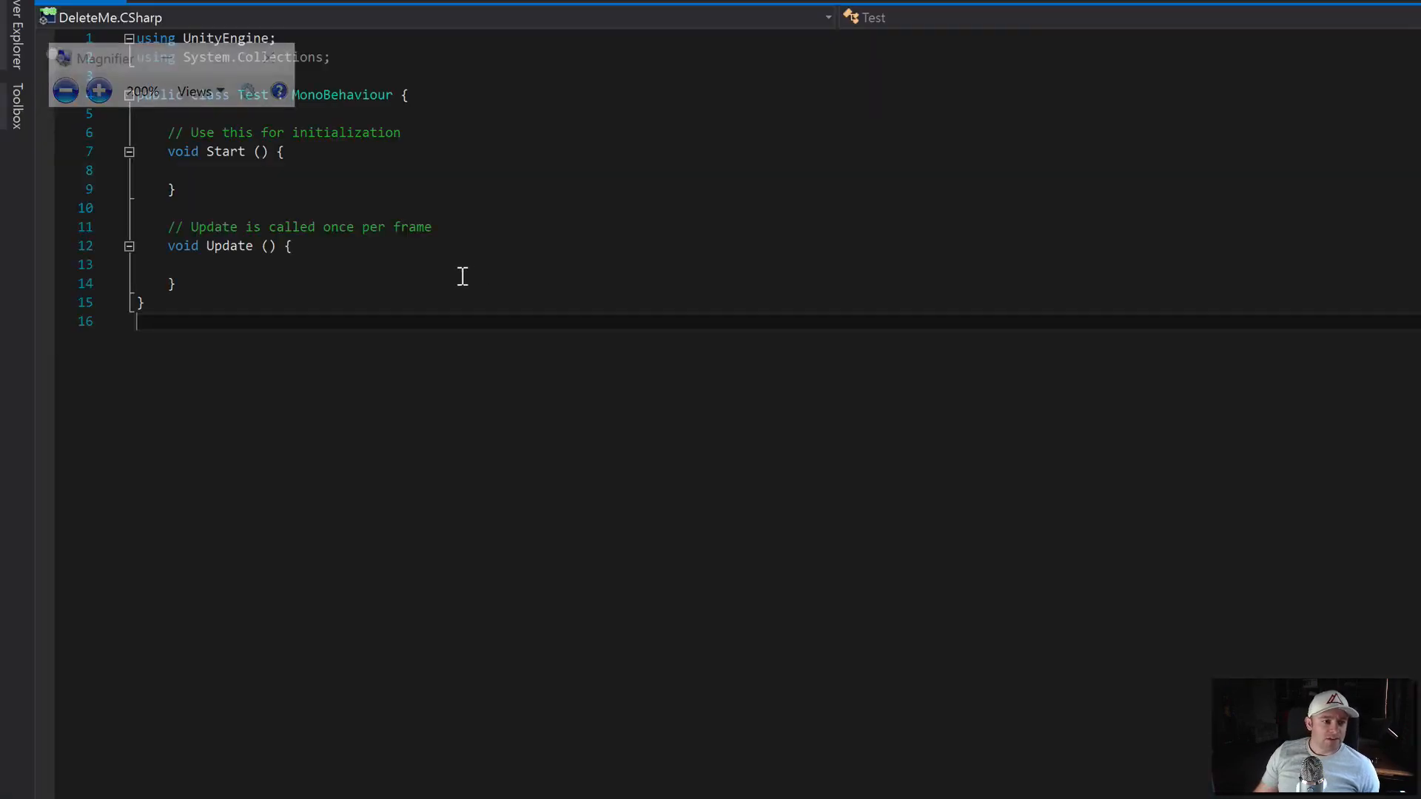
key("super")
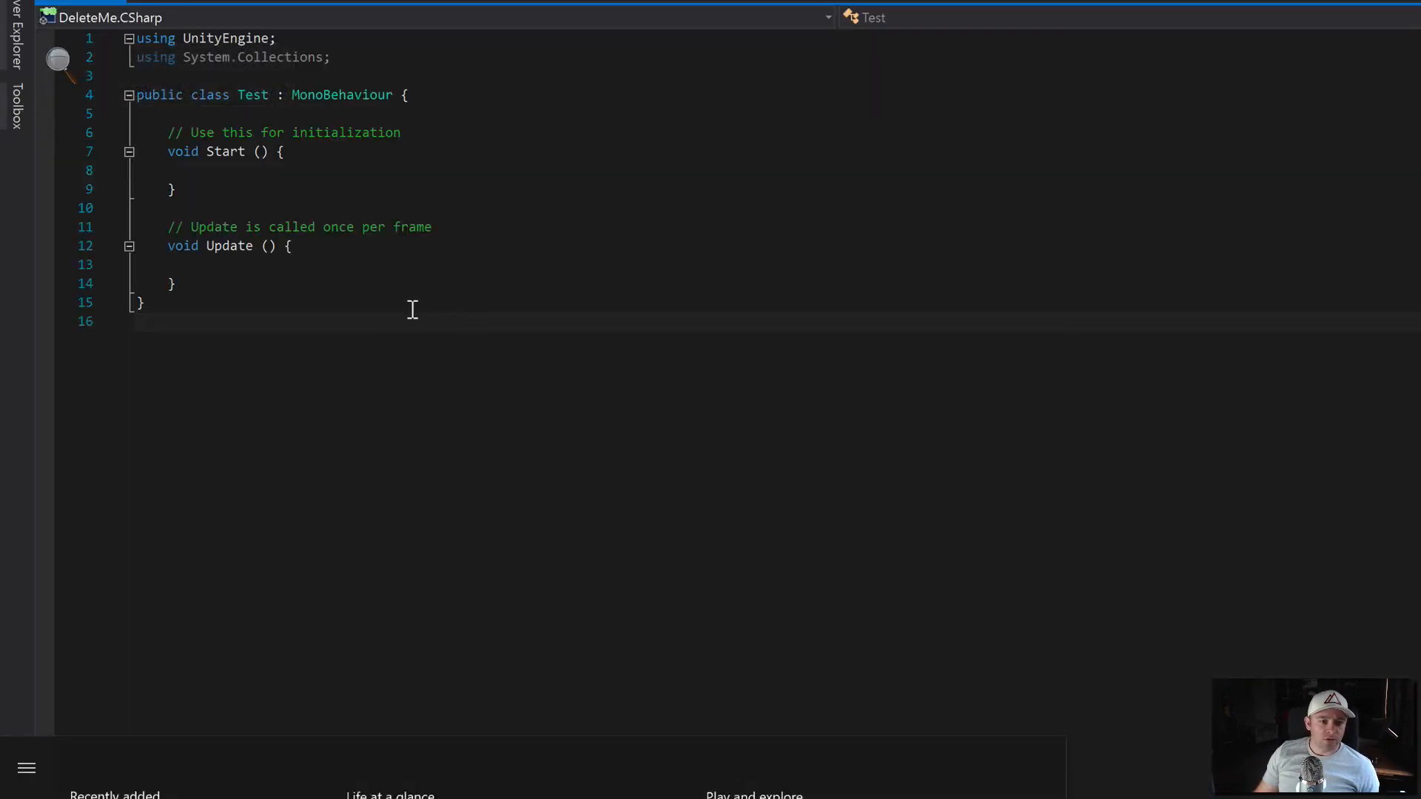
key("super")
key("super")
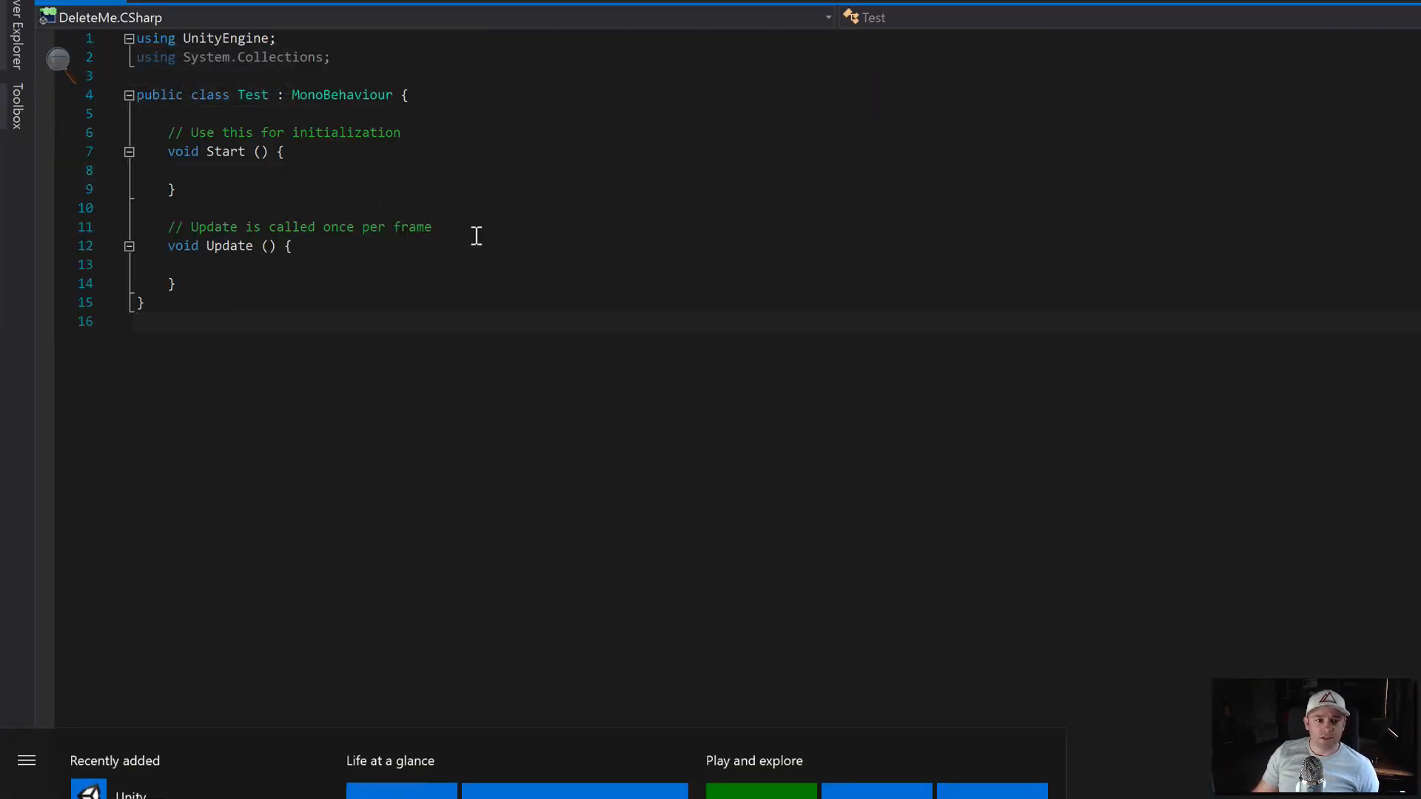
scroll(476, 236, "down", 5)
key("super")
key("super+minus")
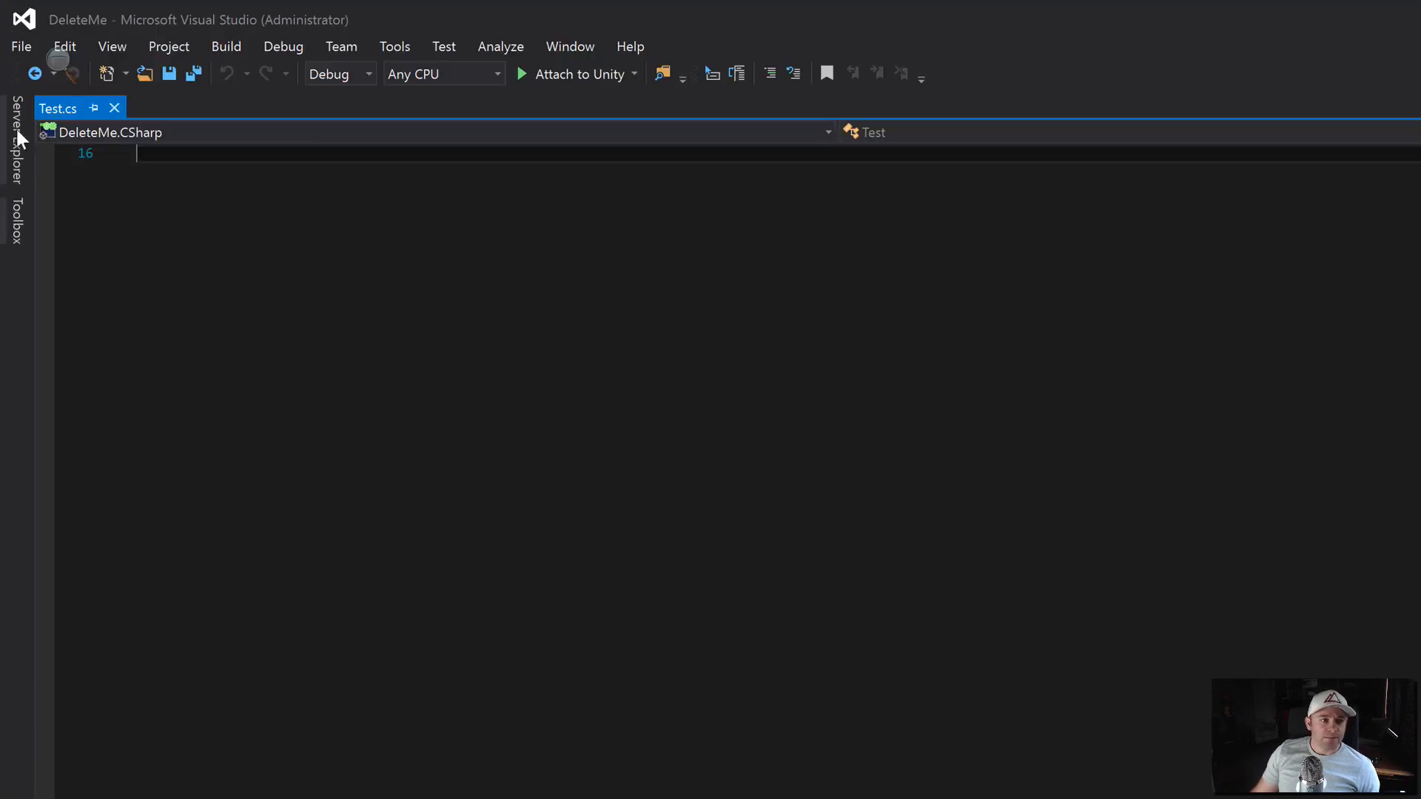
scroll(251, 291, "up", 5)
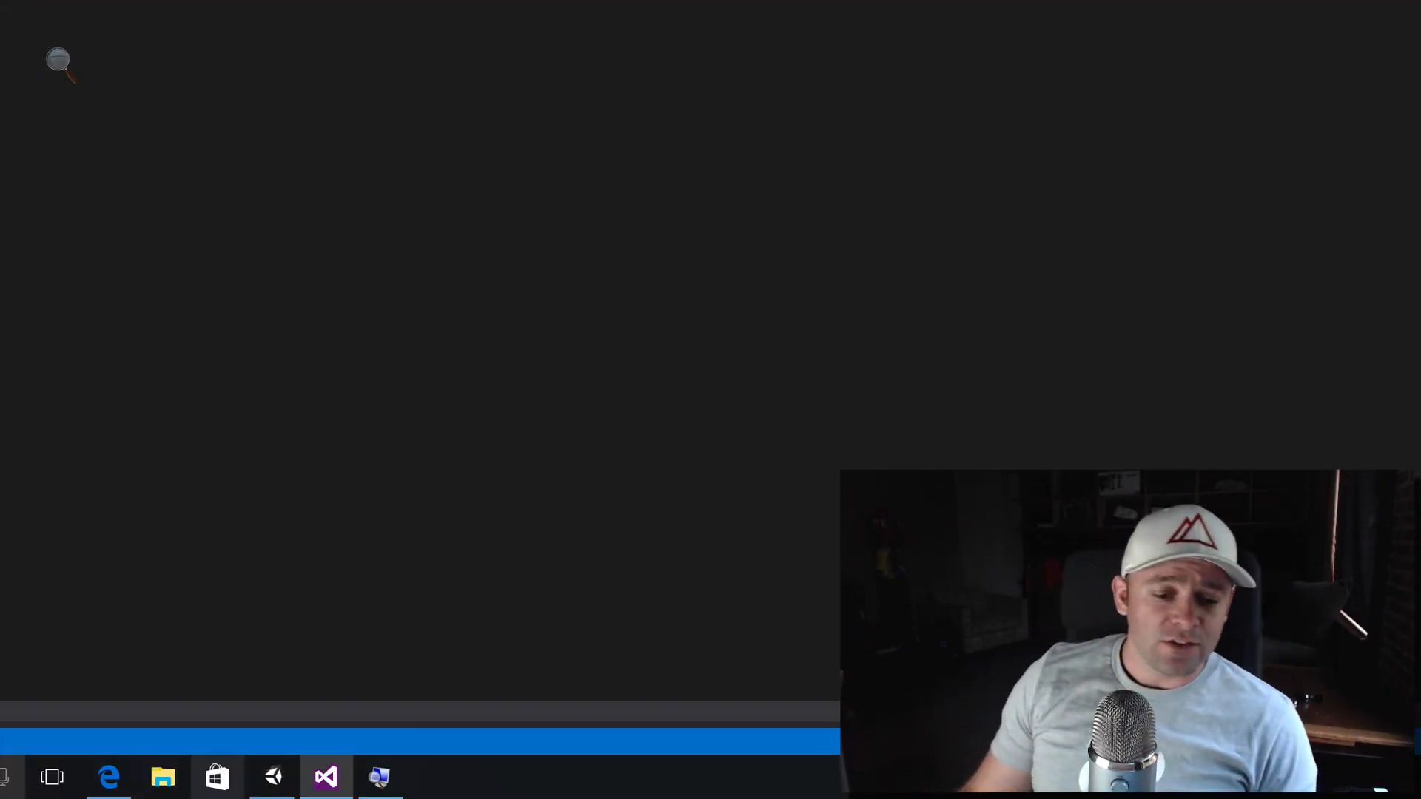
- Switch to Unity and enlarge its editor window, and bring the Visual Studio window back to the front
left_click(274, 776)
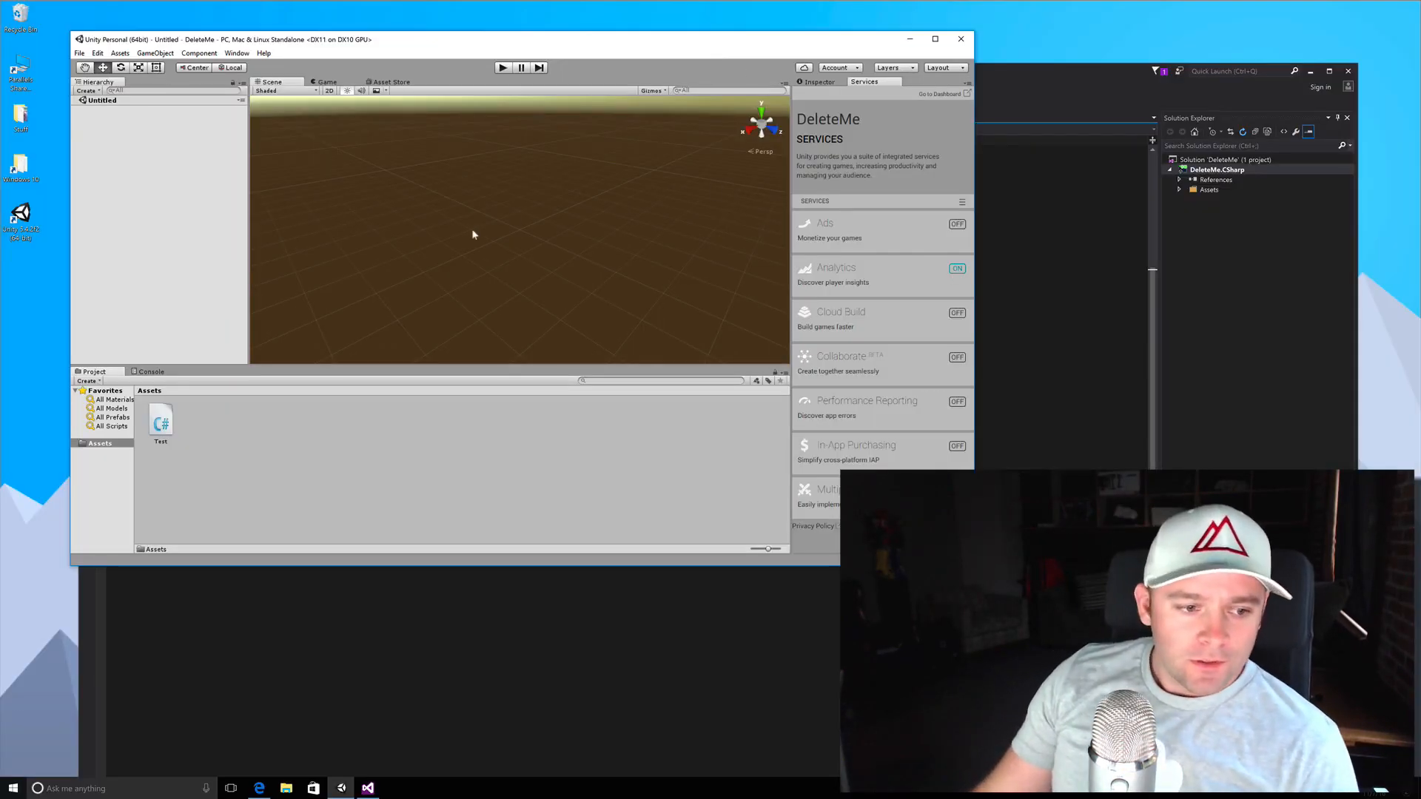
mouse_move(441, 44)
left_mouse_down()
mouse_move(456, 44)
mouse_move(426, 31)
left_mouse_up()
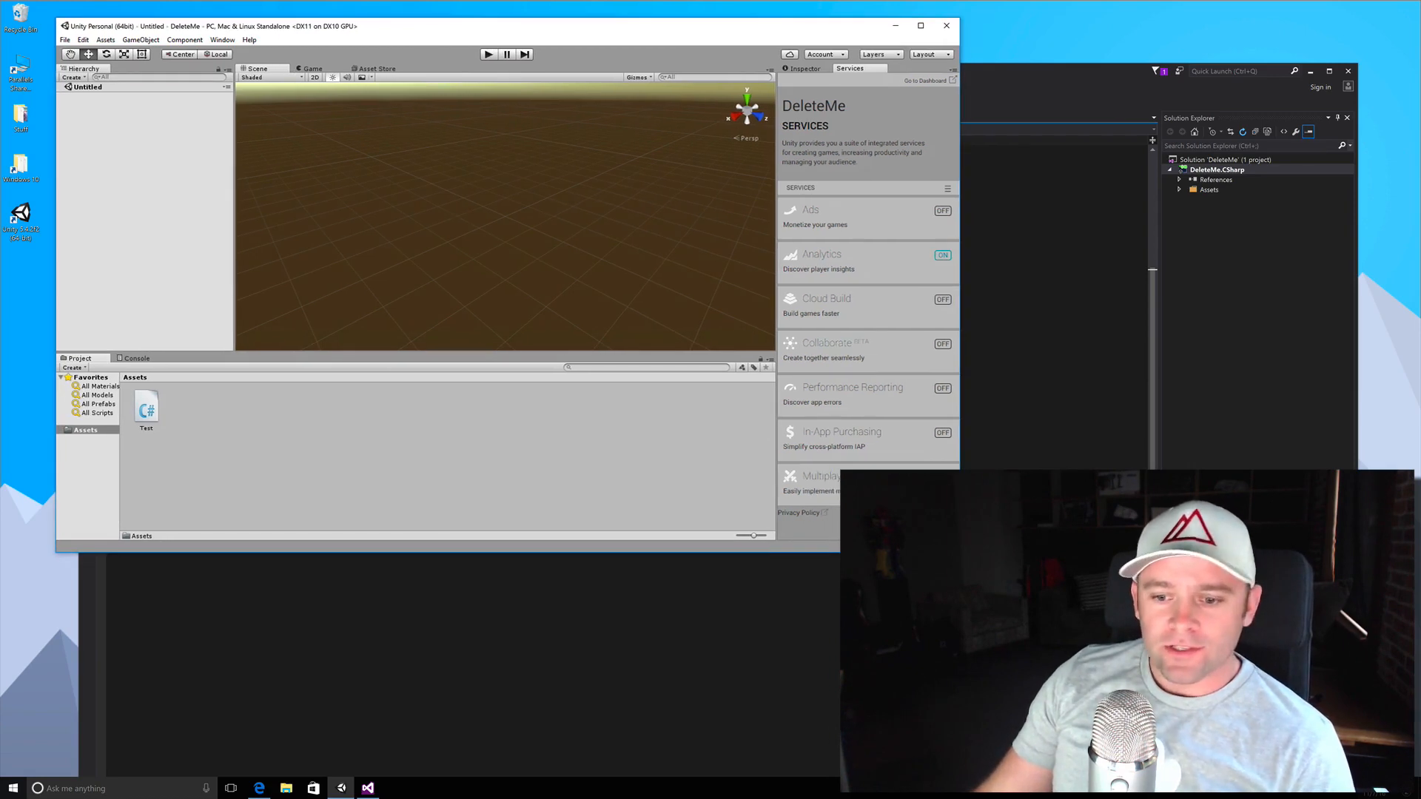
left_click_drag(959, 552, 1180, 717)
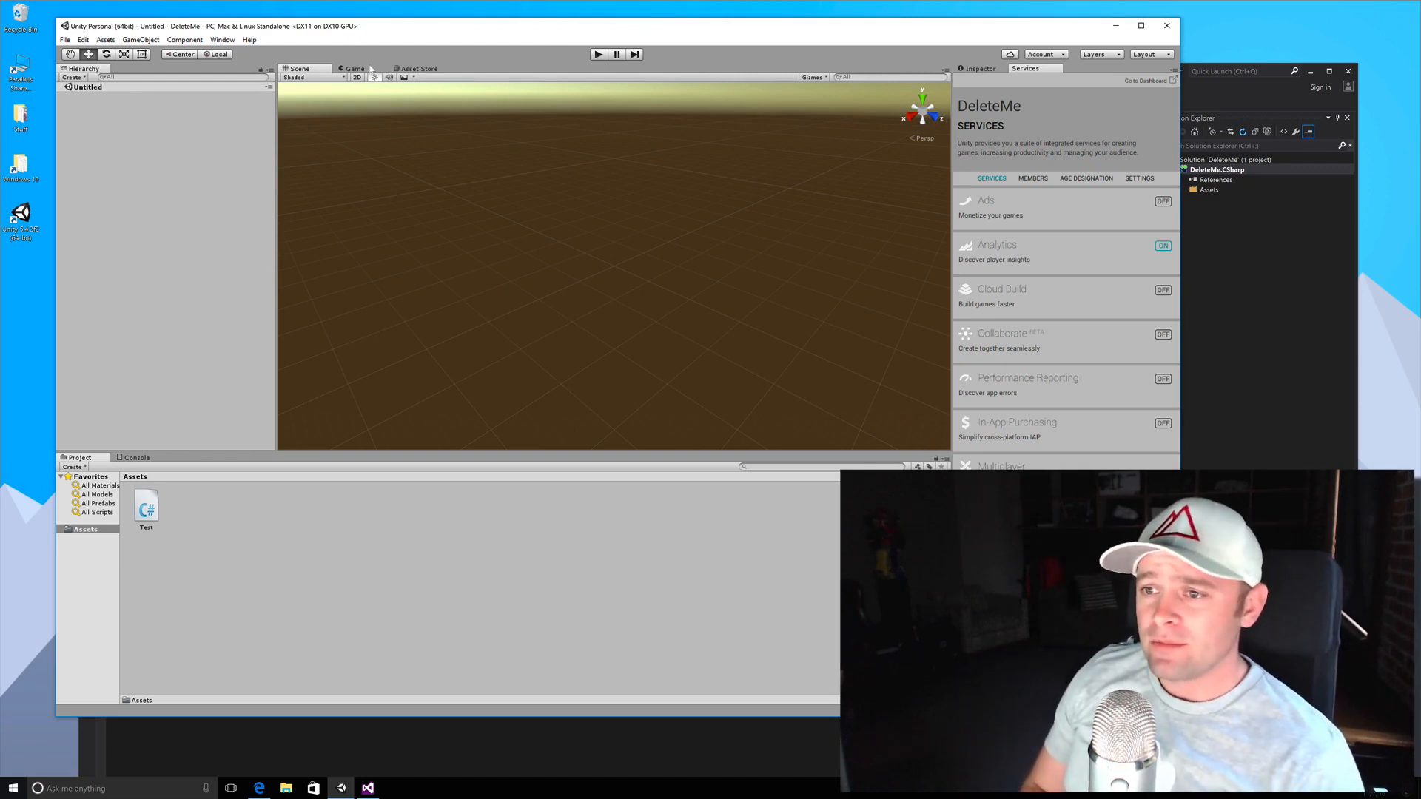
left_click(1231, 83)
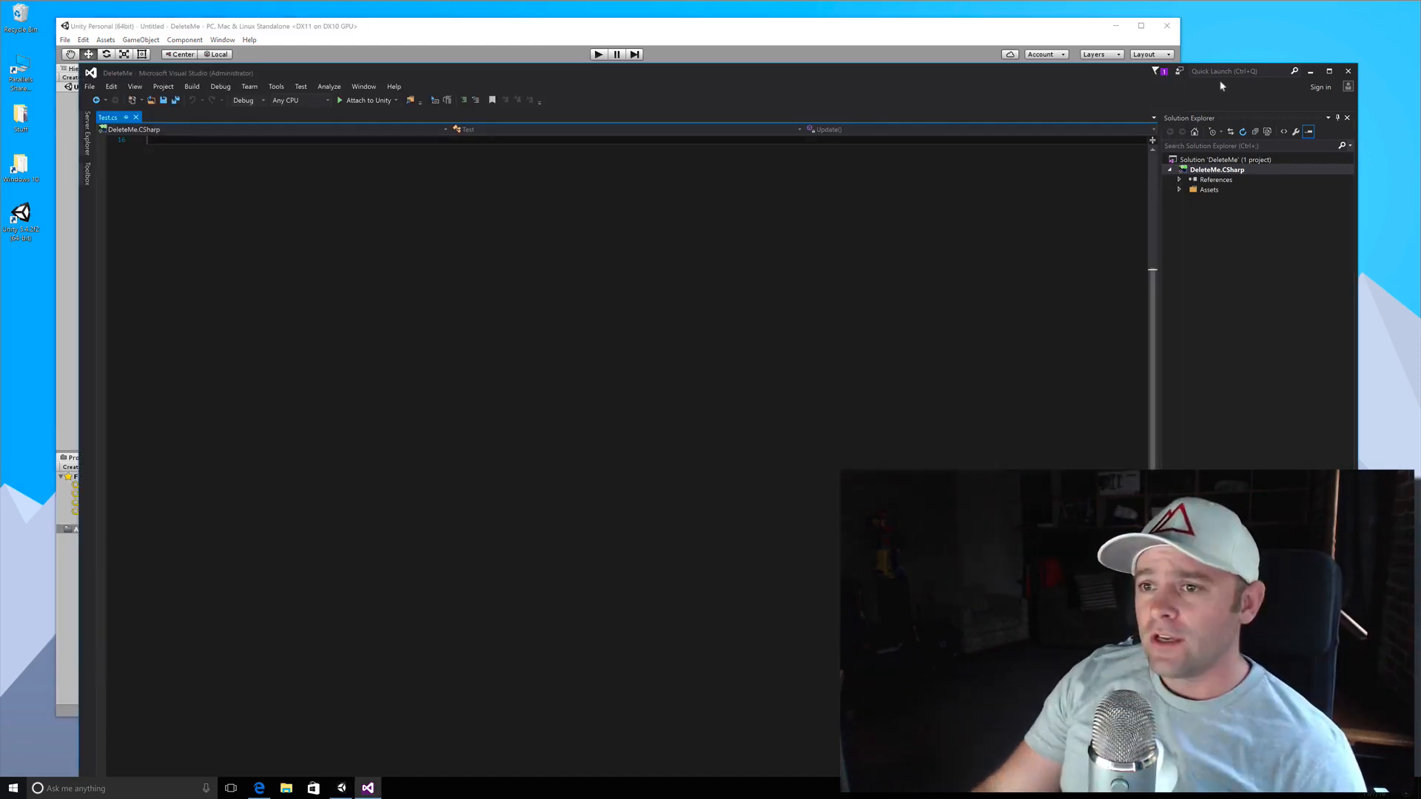